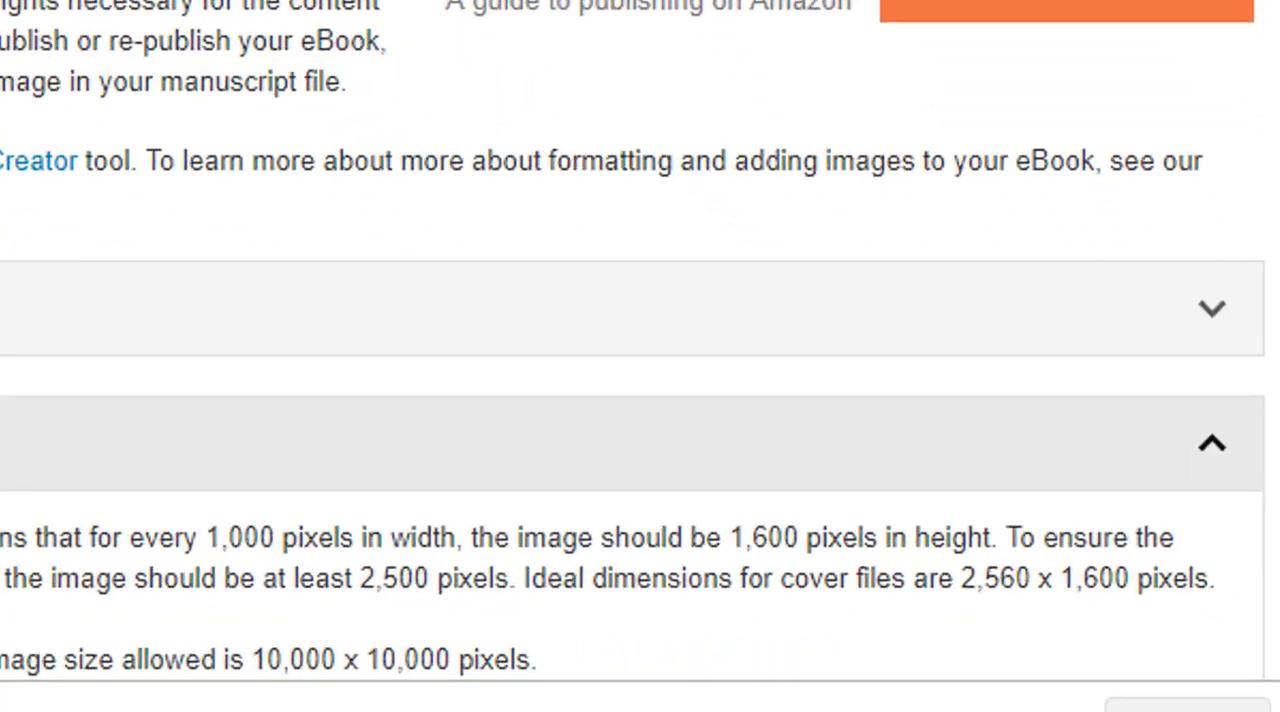
{"action": "scroll", "coordinate": [457, 382], "scroll_direction": "down", "scroll_amount": 2}
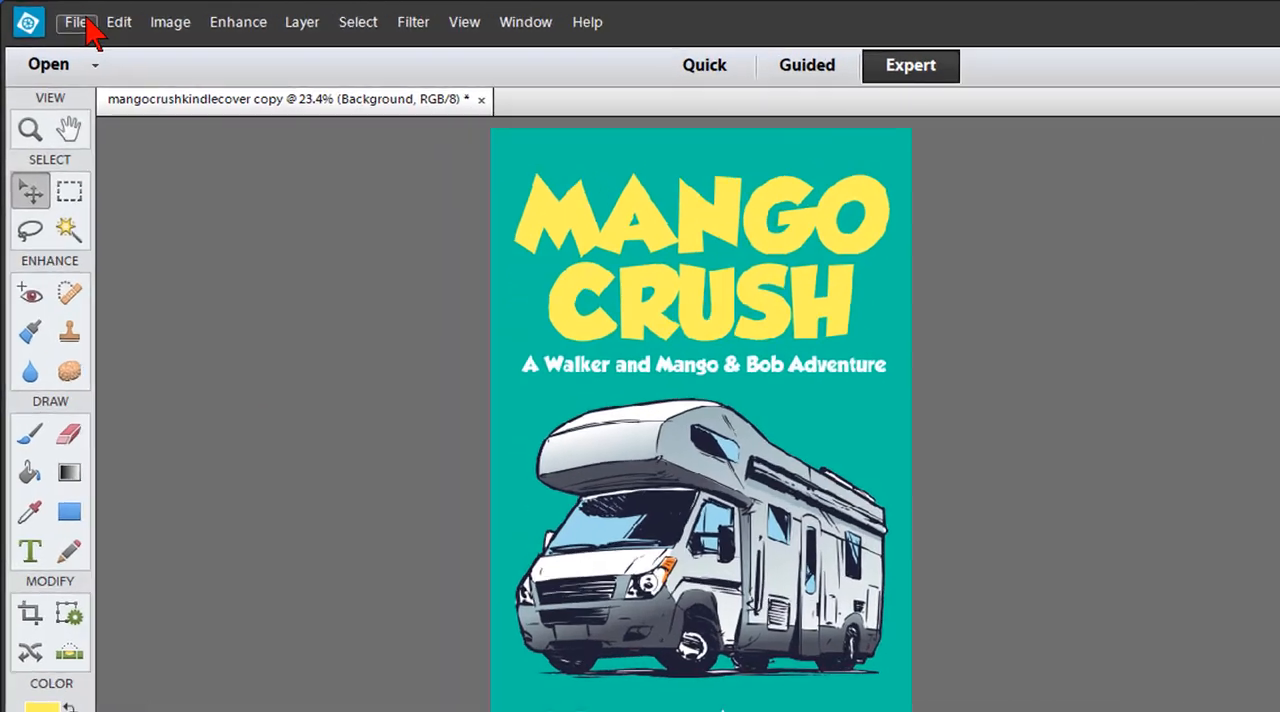
- Create a blank transparent RGB file 1600 pixels wide and 2560 pixels high at 300 pixels/inch
{"action": "left_click", "coordinate": [60, 17]}
{"action": "mouse_move", "coordinate": [92, 40]}
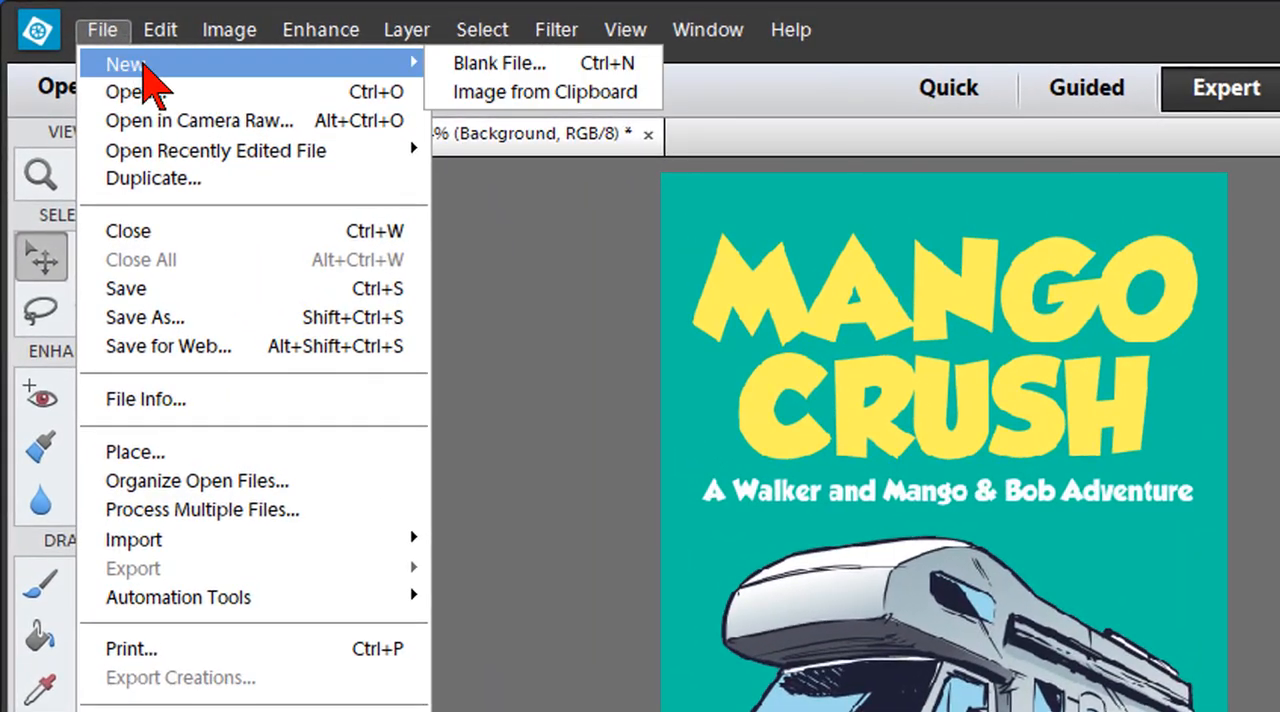
{"action": "left_click", "coordinate": [480, 63]}
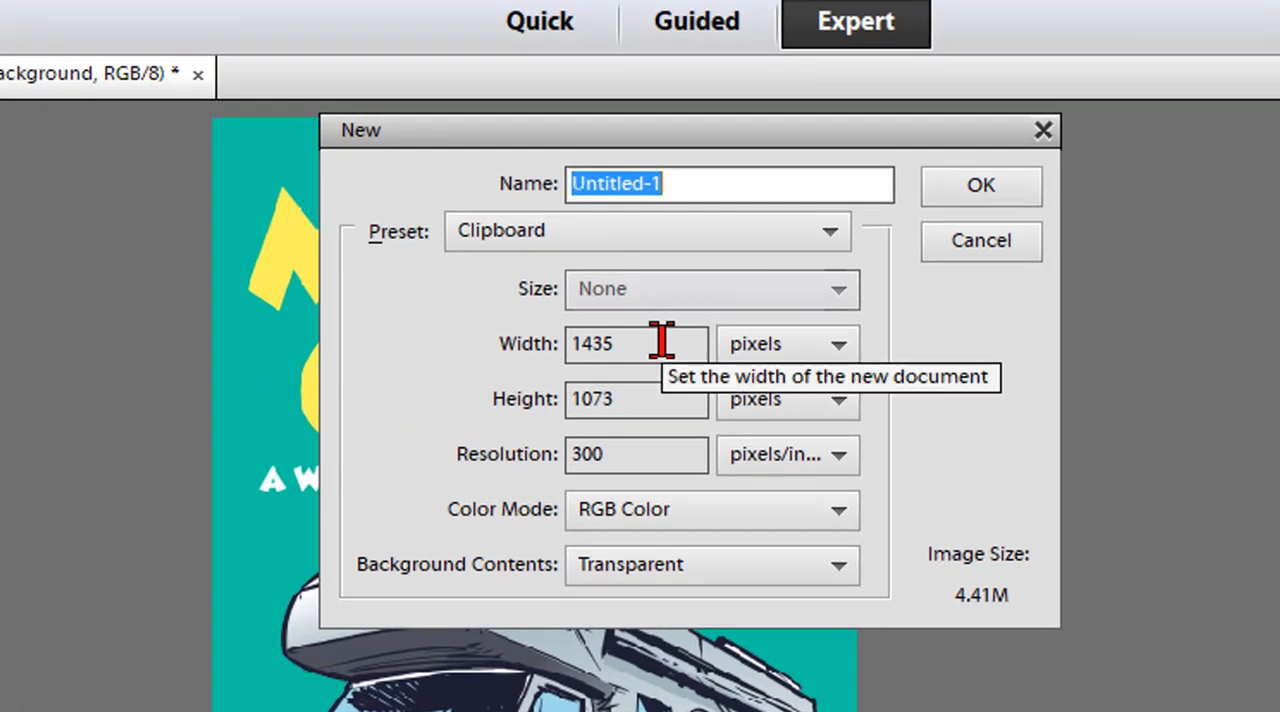
{"action": "left_click_drag", "start_coordinate": [661, 340], "coordinate": [560, 342]}
{"action": "type", "text": "1600"}
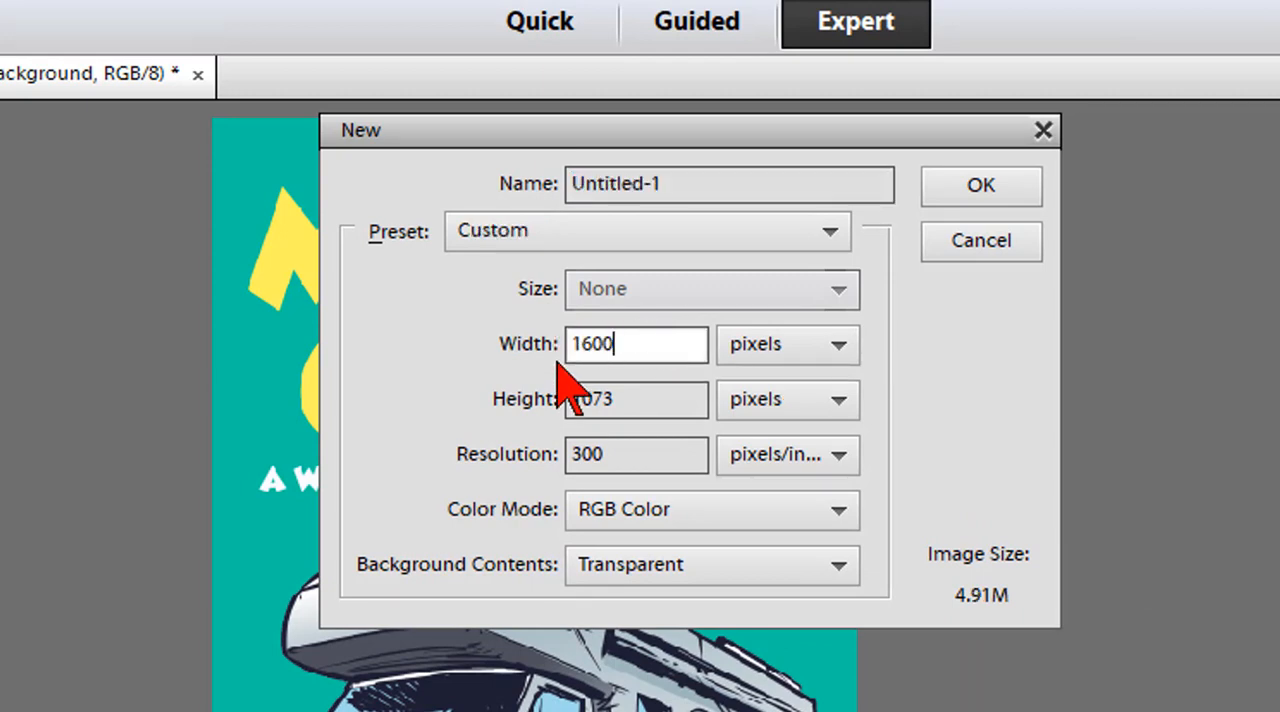
{"action": "left_click", "coordinate": [654, 402]}
{"action": "left_click_drag", "start_coordinate": [654, 402], "coordinate": [510, 410]}
{"action": "type", "text": "2560"}
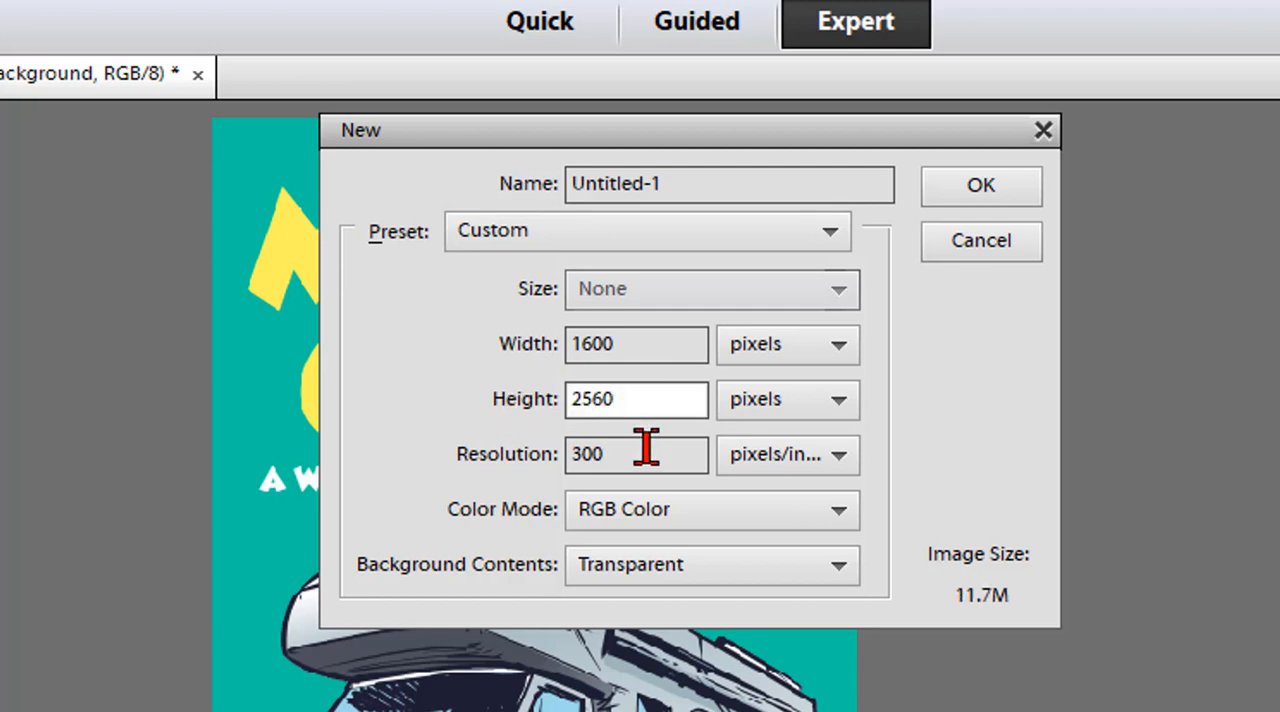
{"action": "left_click", "coordinate": [644, 456]}
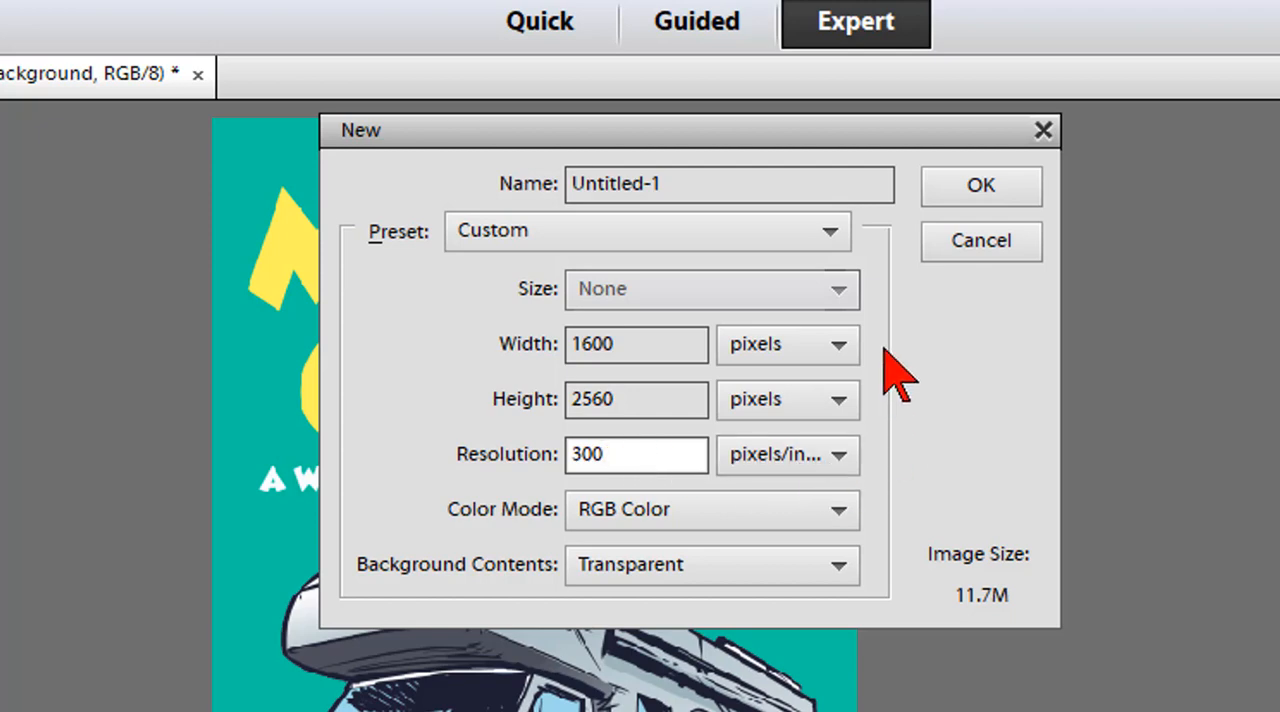
{"action": "left_click", "coordinate": [980, 190]}
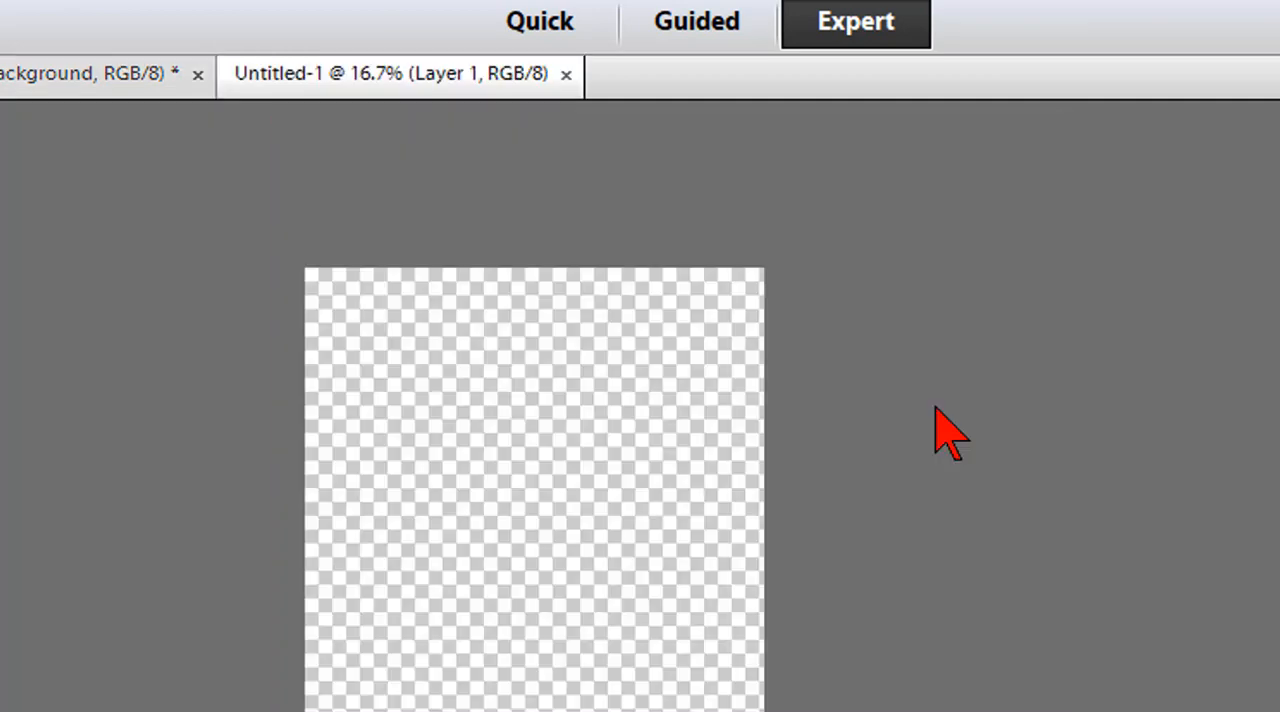
- Make teal (#00c7a0) the foreground color and fill the blank layer with it using the Paint Bucket
{"action": "left_click", "coordinate": [126, 0]}
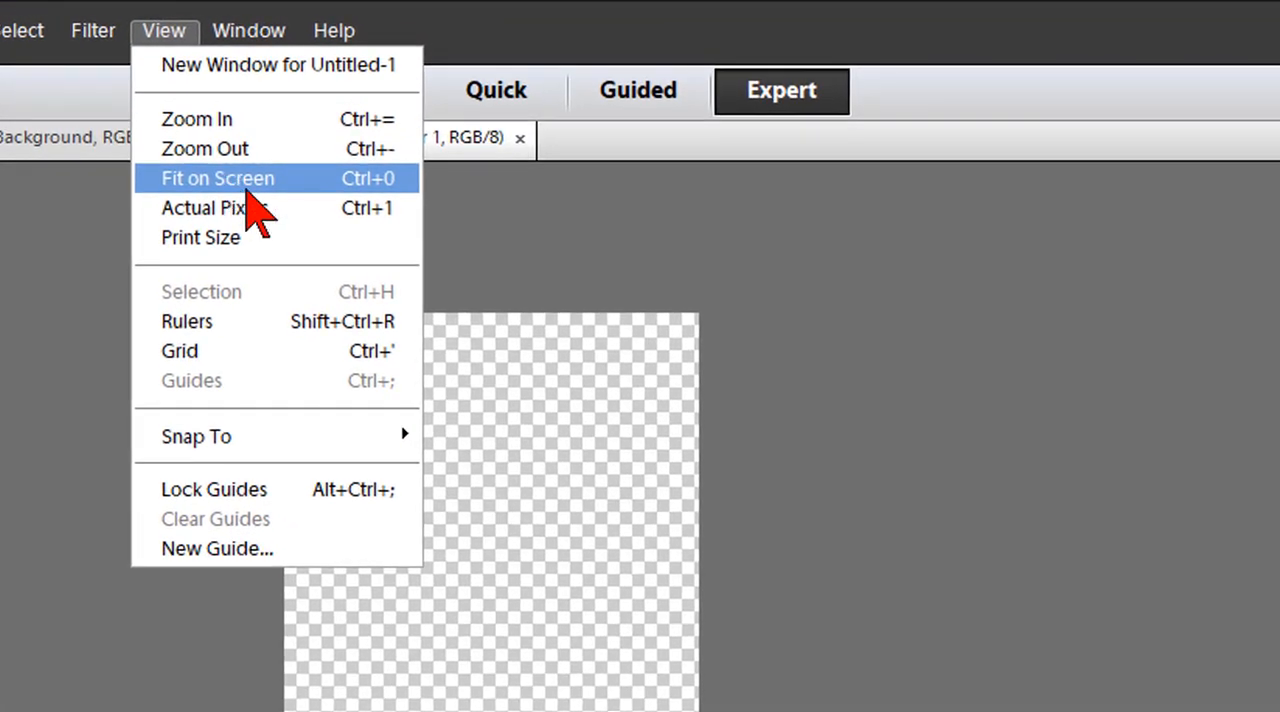
{"action": "left_click", "coordinate": [250, 188]}
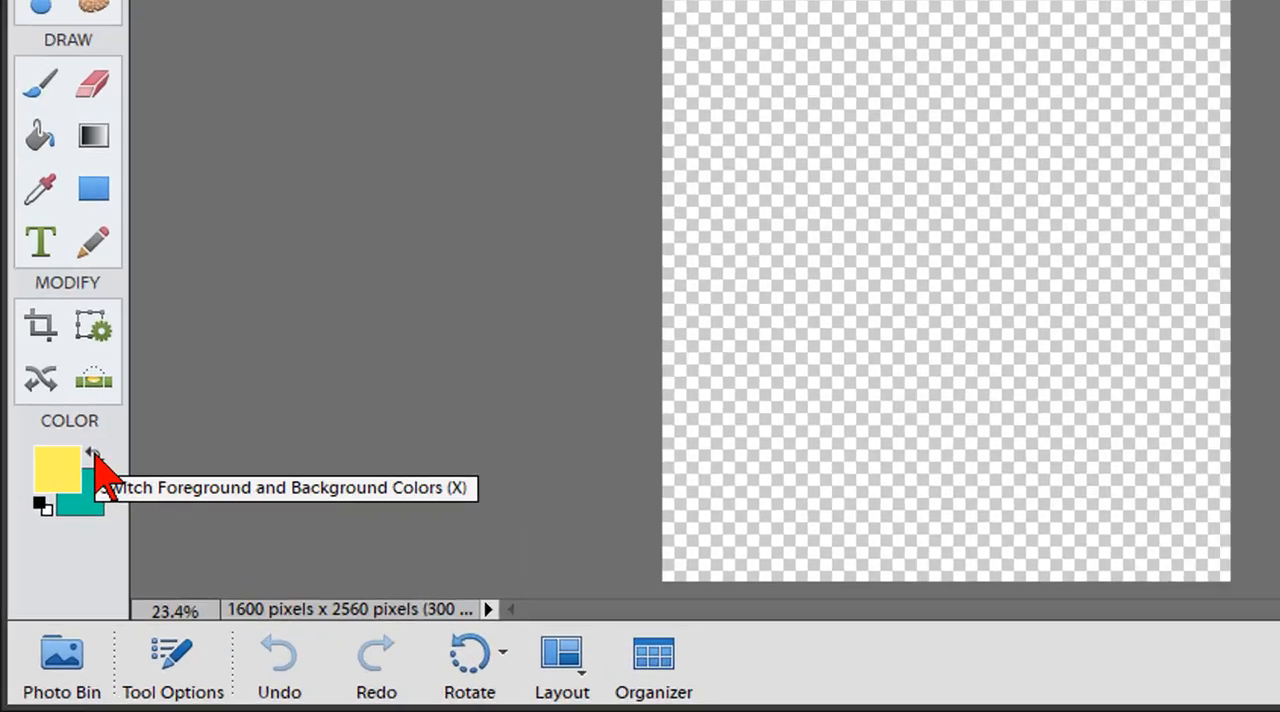
{"action": "left_click", "coordinate": [55, 565]}
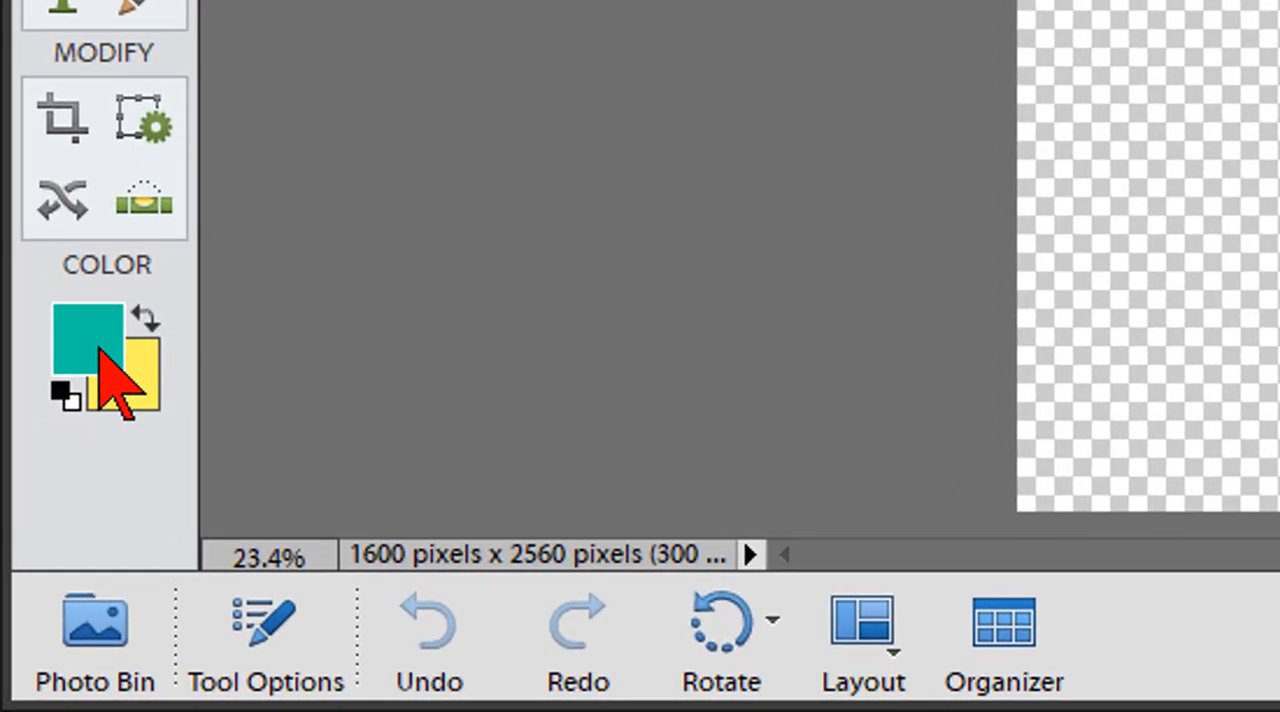
{"action": "left_click", "coordinate": [100, 360]}
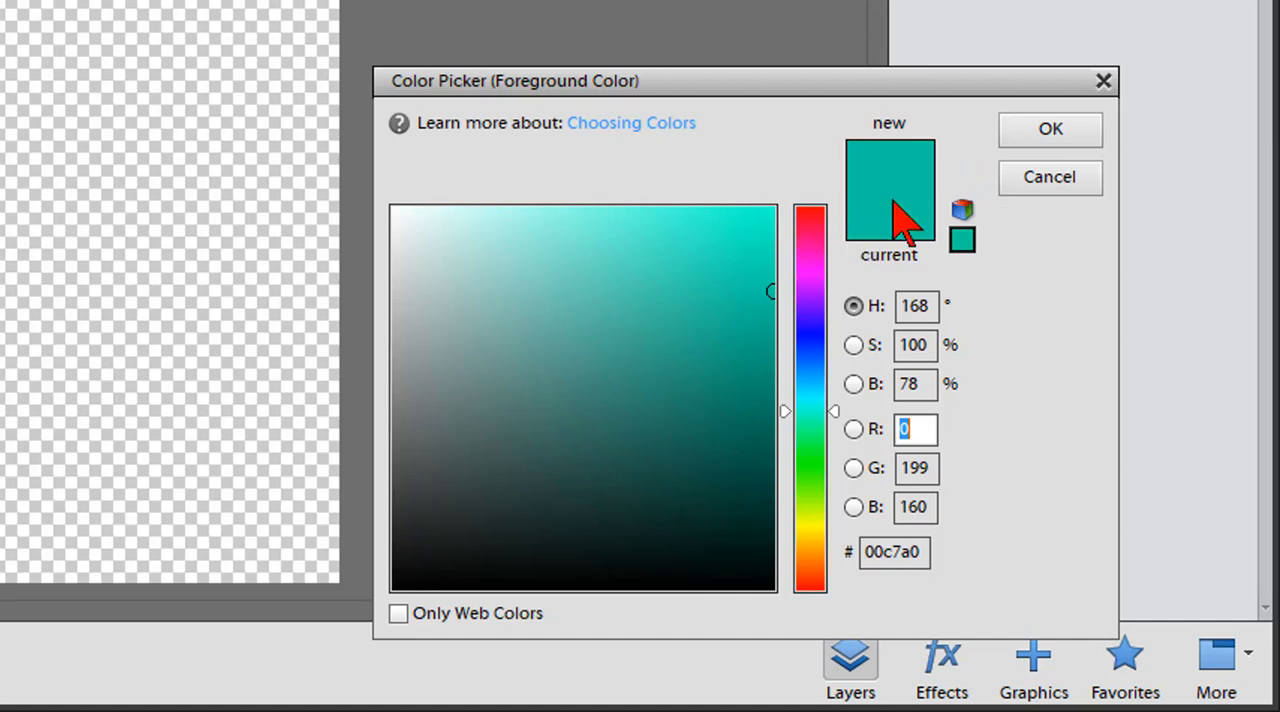
{"action": "left_click", "coordinate": [1045, 130]}
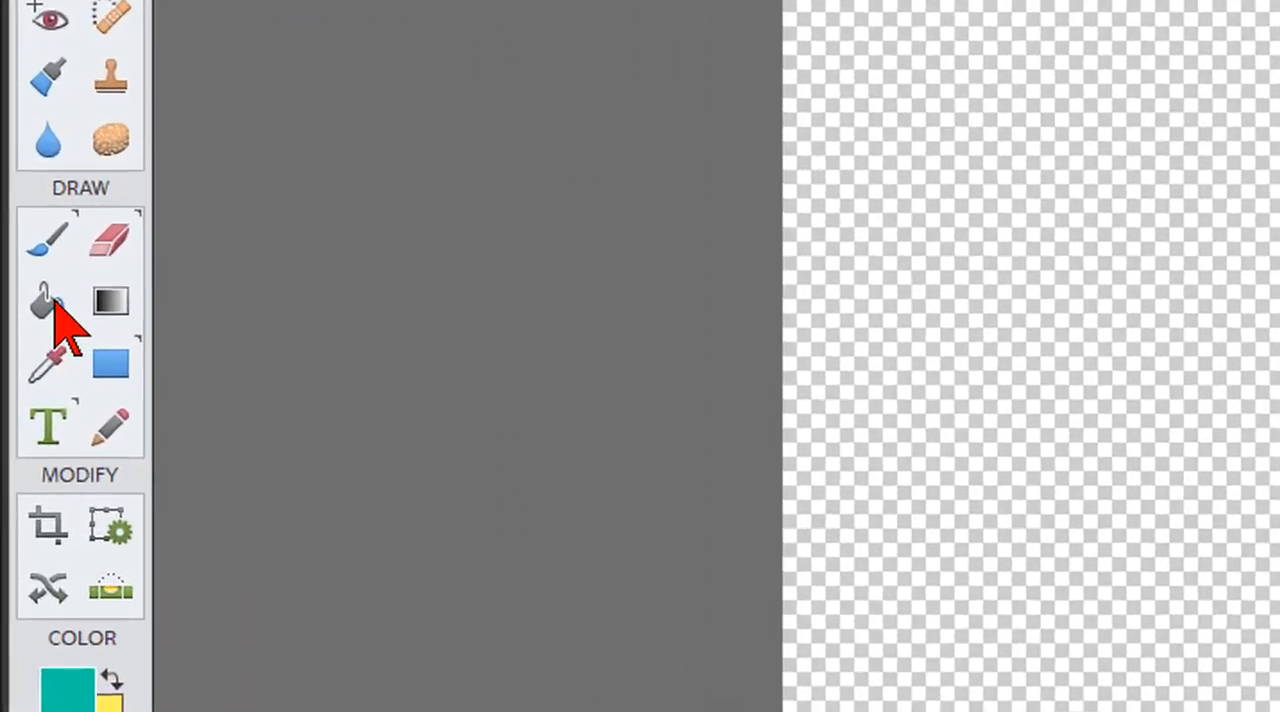
{"action": "left_click", "coordinate": [31, 354]}
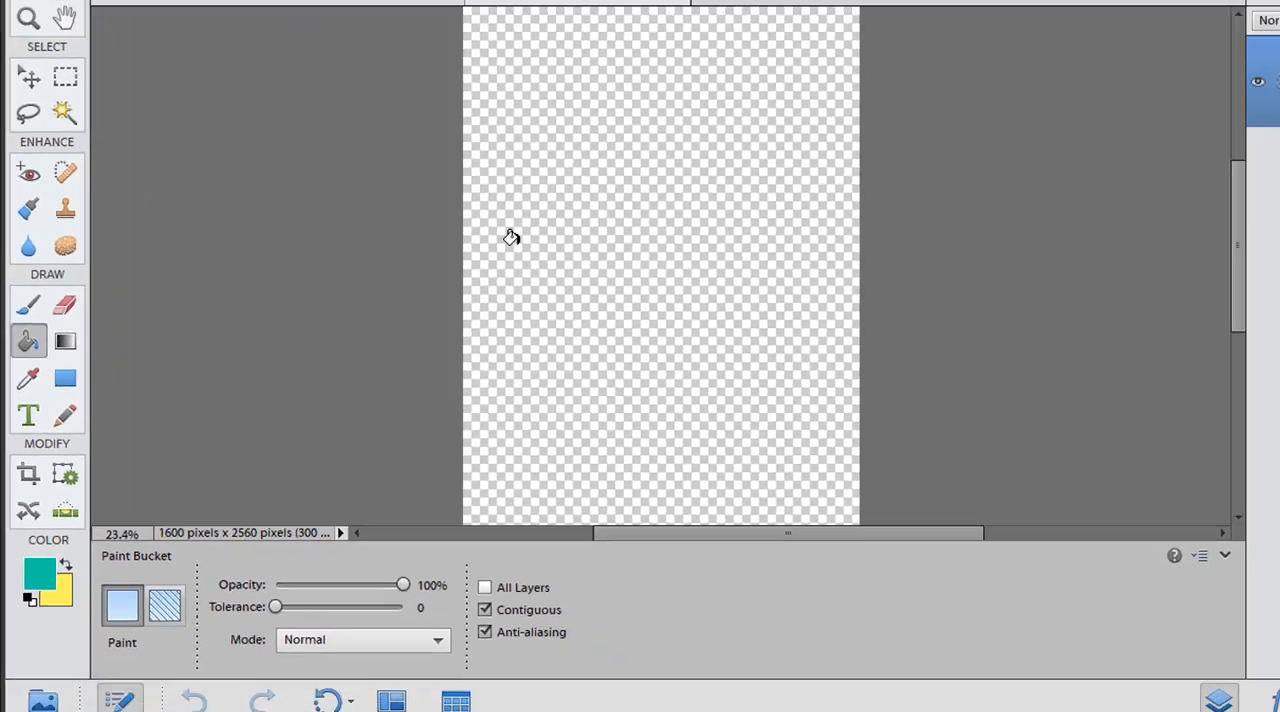
{"action": "left_click", "coordinate": [838, 142]}
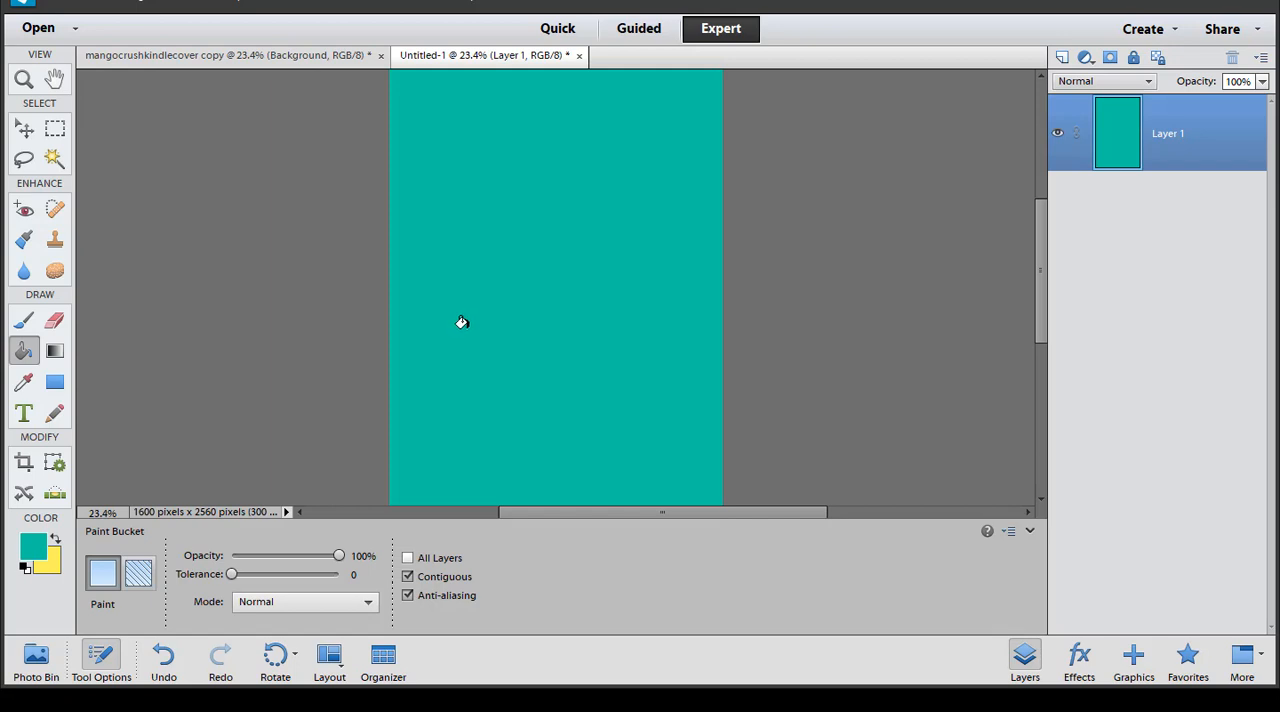
{"action": "left_click", "coordinate": [1030, 531]}
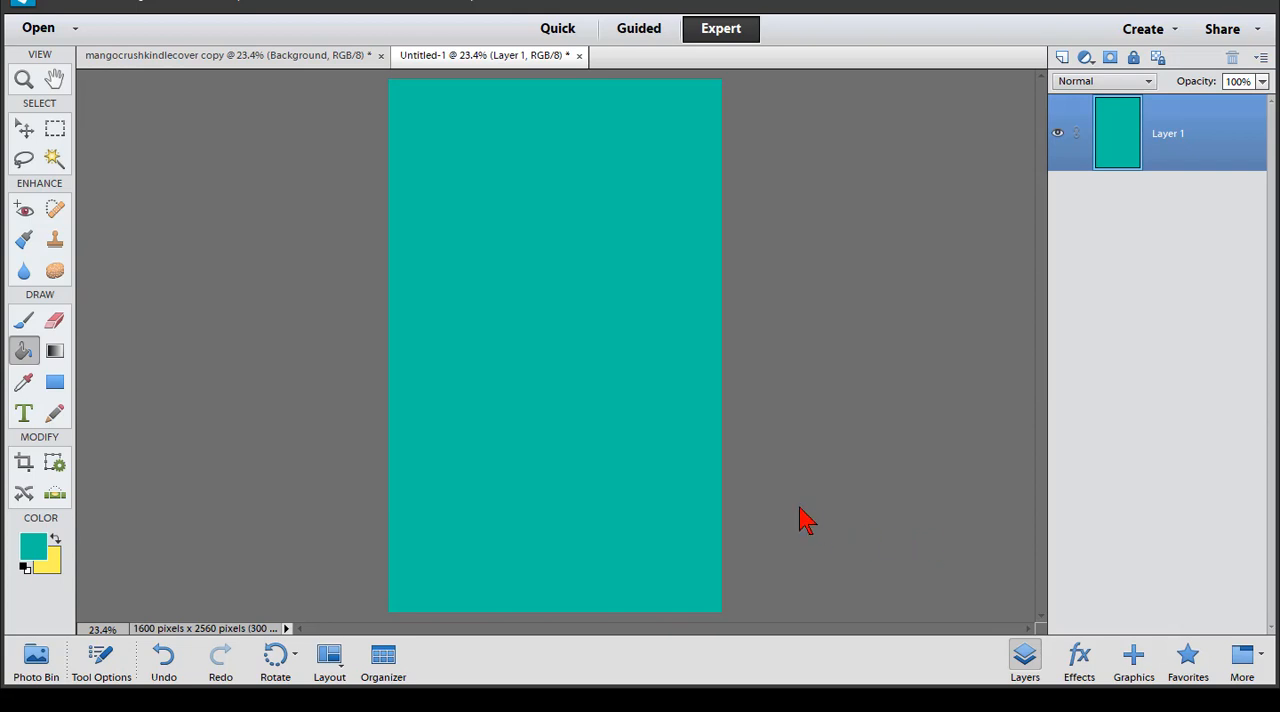
- Add the two-line title "MANGO CRUSH" in yellow 336 px GROBOLD and position it across the upper part of the cover
{"action": "left_click", "coordinate": [25, 414]}
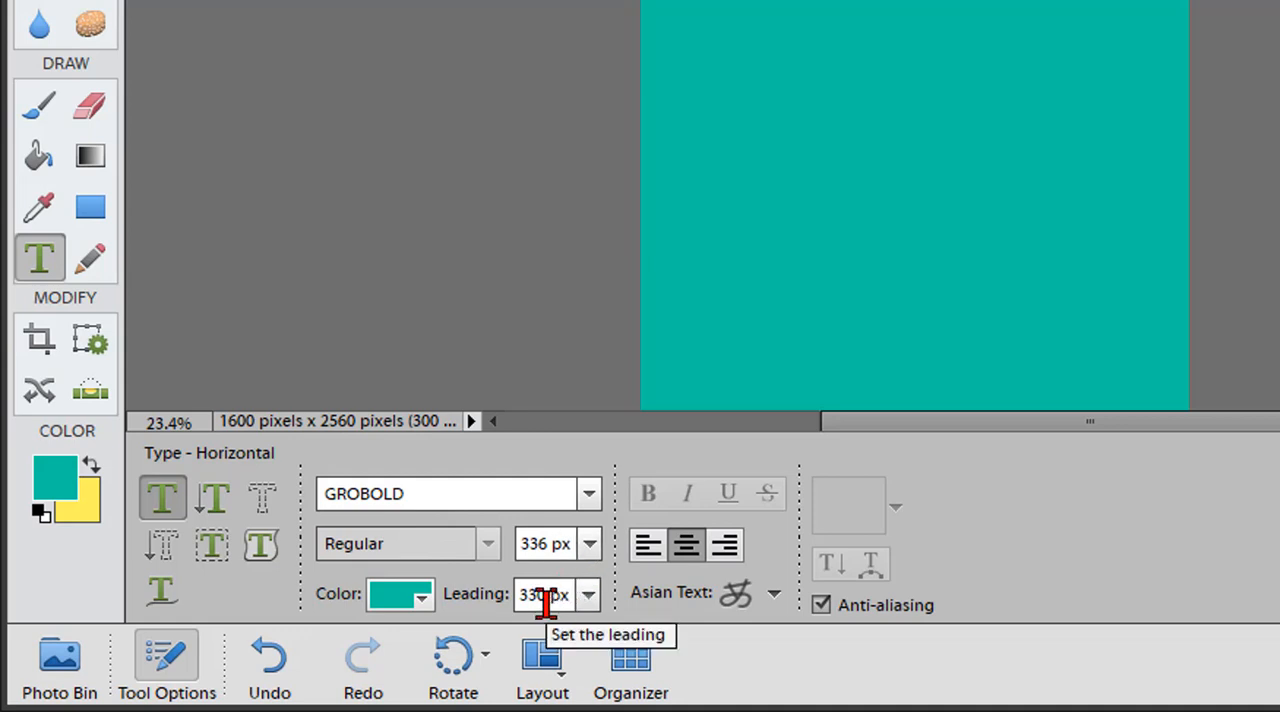
{"action": "left_click", "coordinate": [424, 600]}
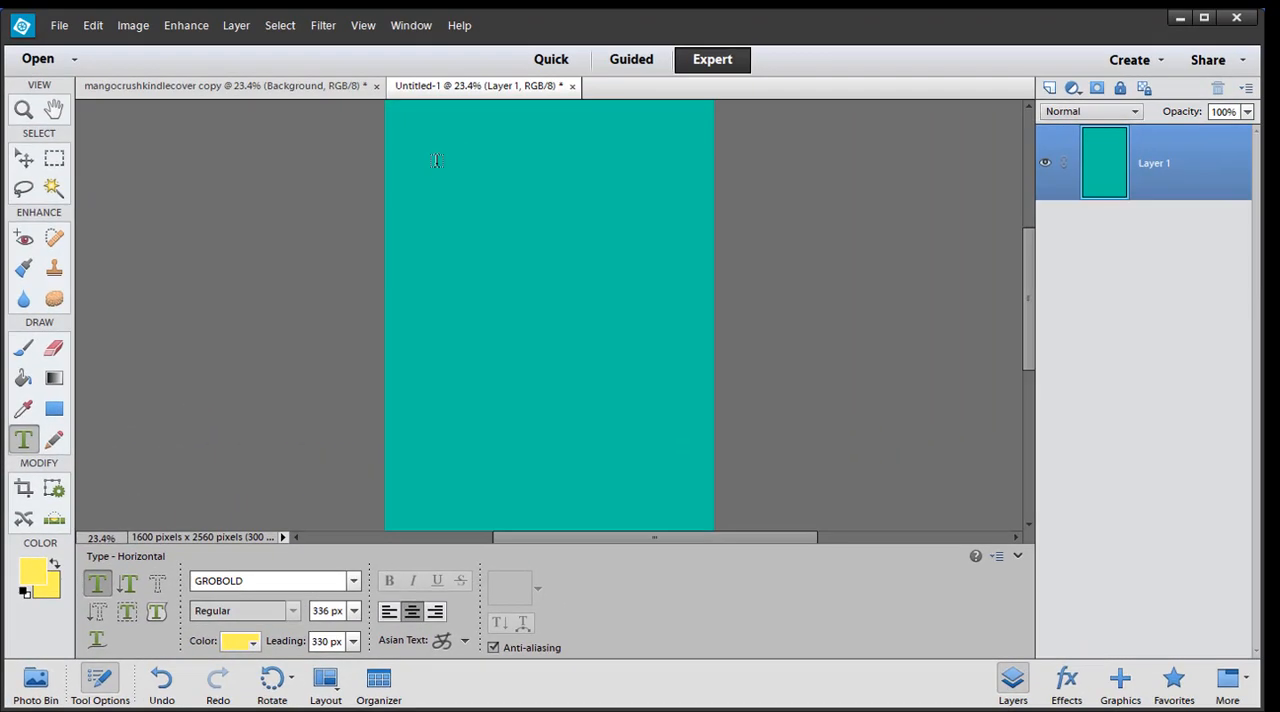
{"action": "left_click", "coordinate": [436, 160]}
{"action": "type", "text": "MANGO CRUSH"}
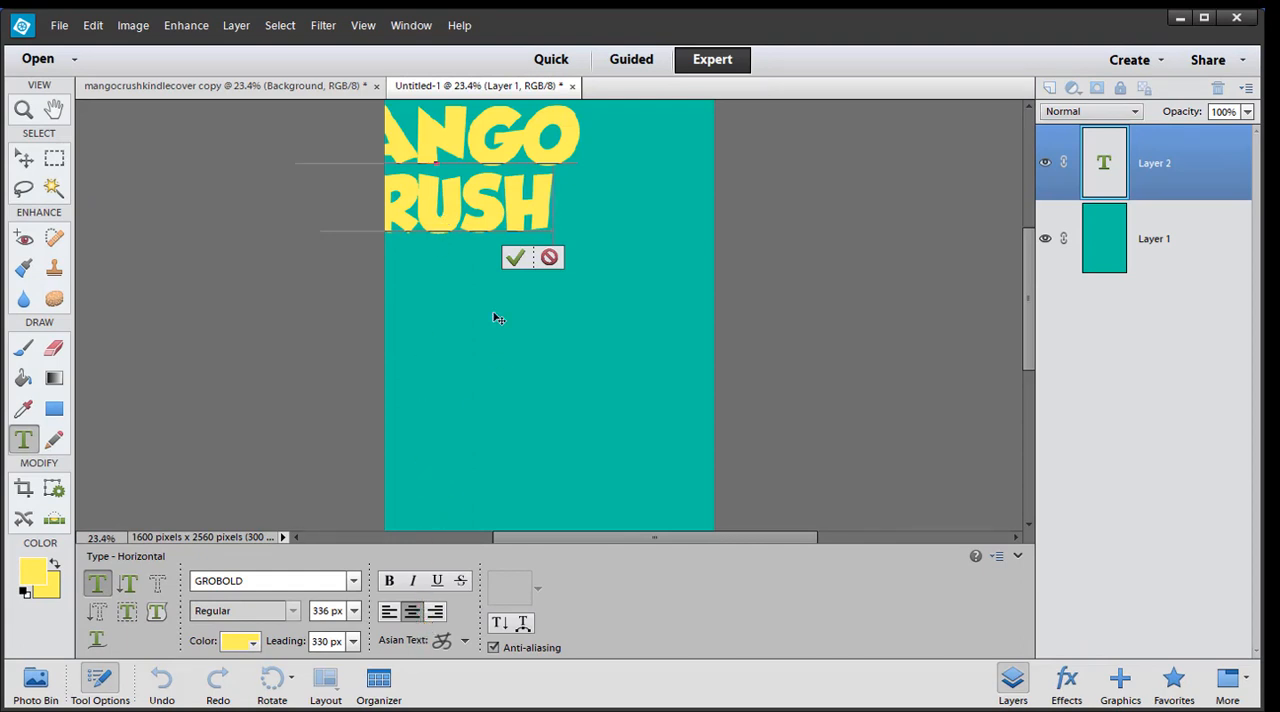
{"action": "left_click", "coordinate": [517, 256]}
{"action": "left_click_drag", "start_coordinate": [497, 208], "coordinate": [604, 216]}
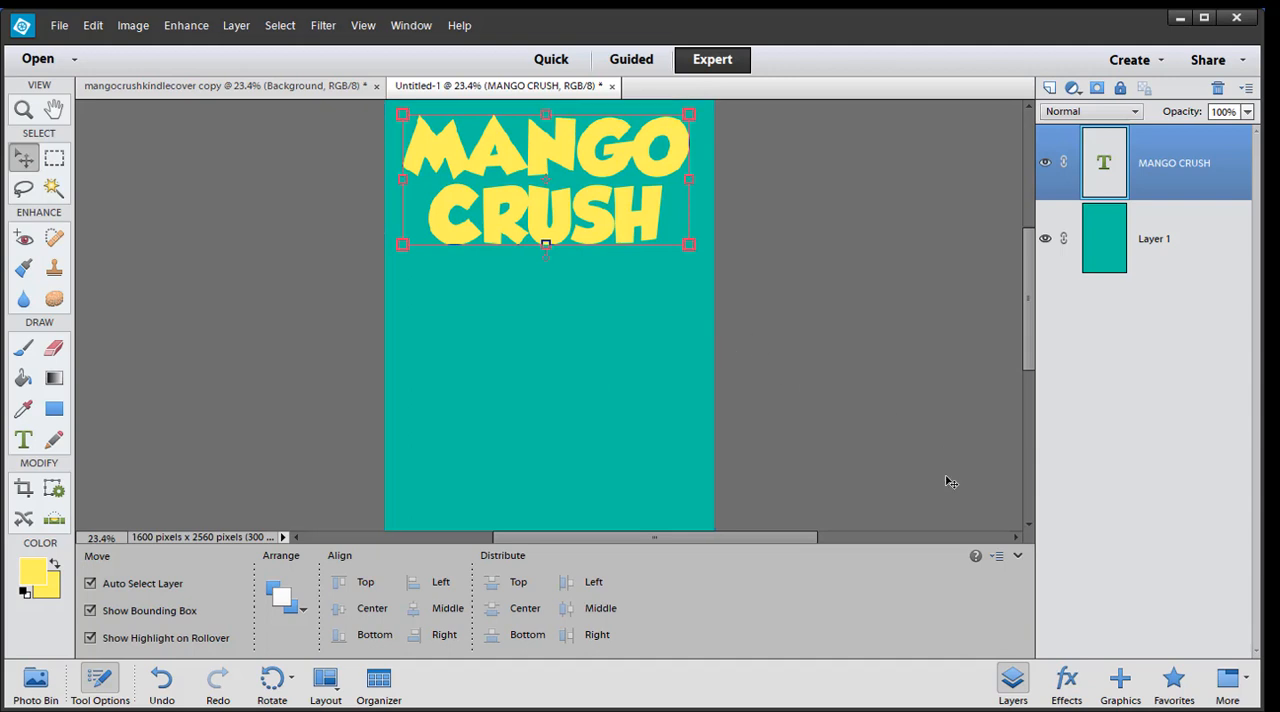
{"action": "left_click", "coordinate": [1018, 556]}
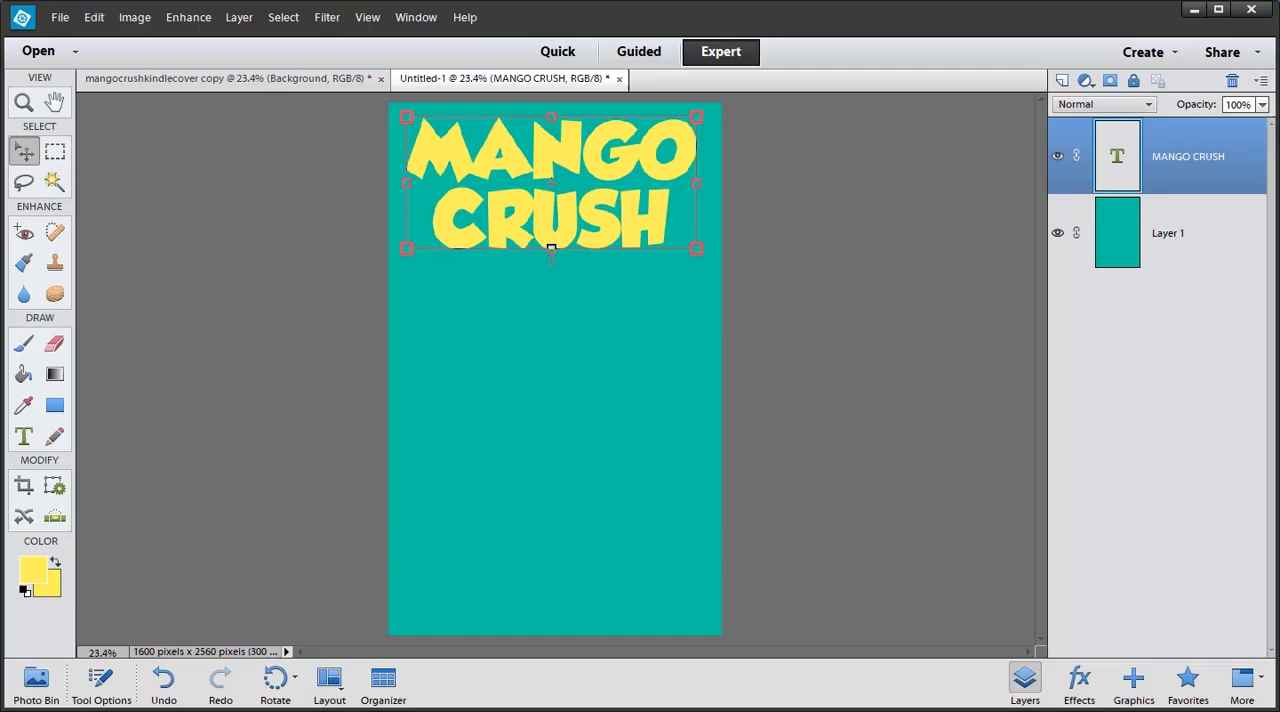
- Open motorhome.png and place it as a new layer on the Untitled-1 cover beneath the title
{"action": "left_click", "coordinate": [62, 18]}
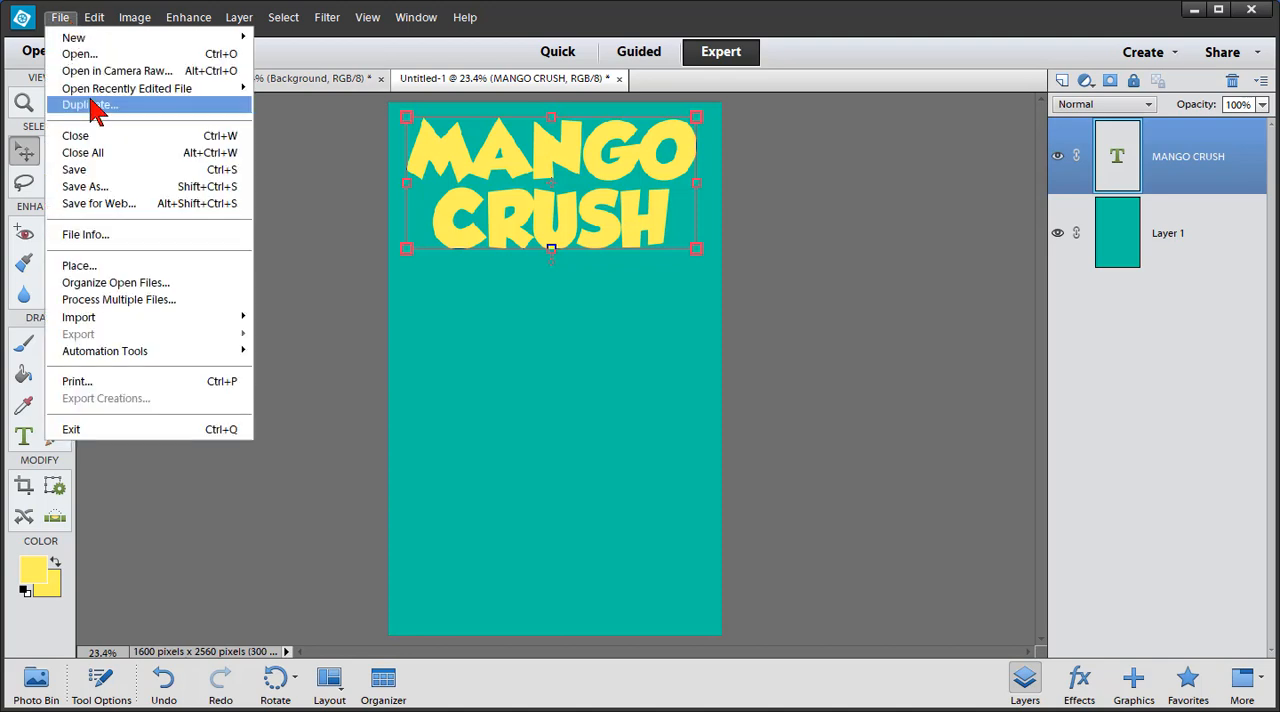
{"action": "left_click", "coordinate": [80, 54]}
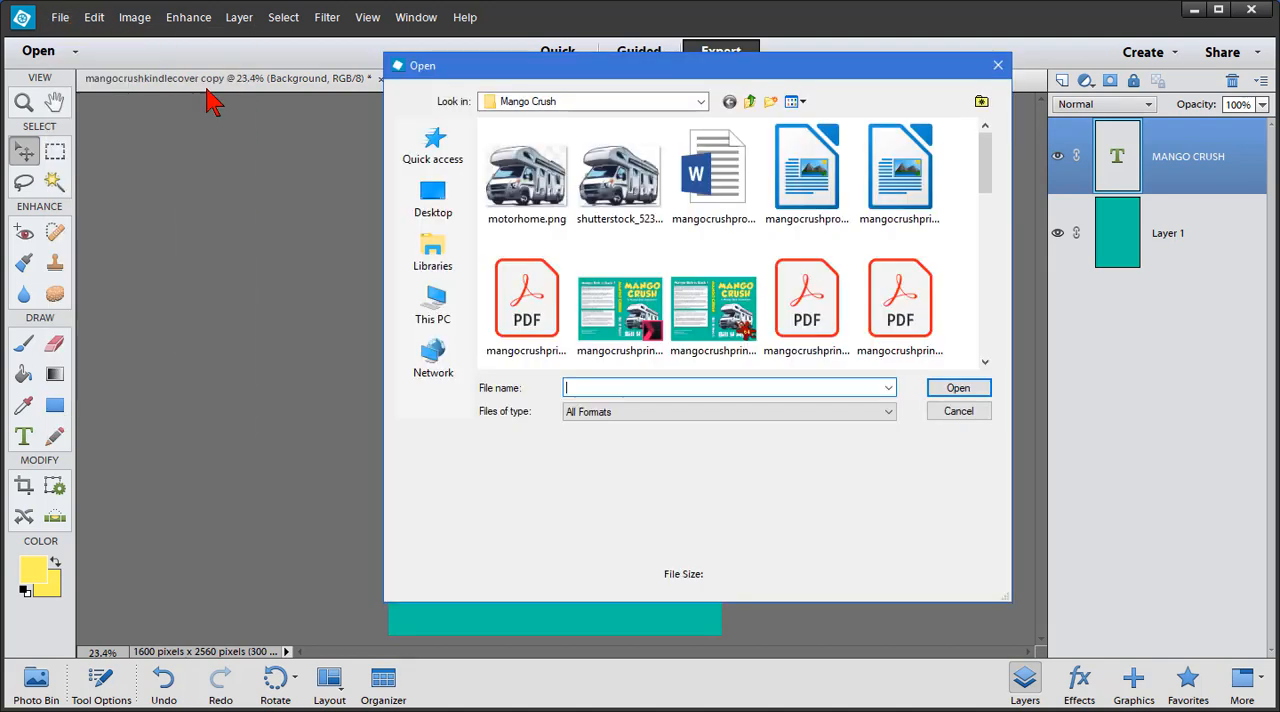
{"action": "left_click", "coordinate": [530, 198]}
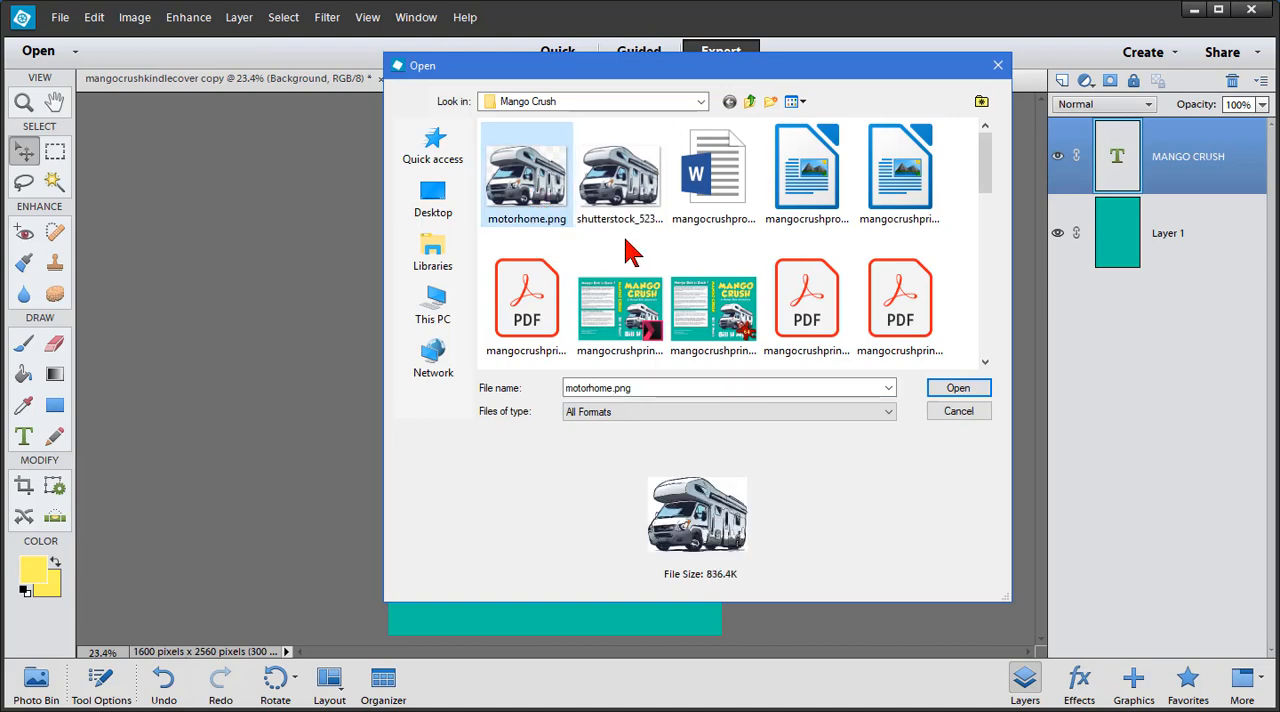
{"action": "left_click", "coordinate": [976, 390]}
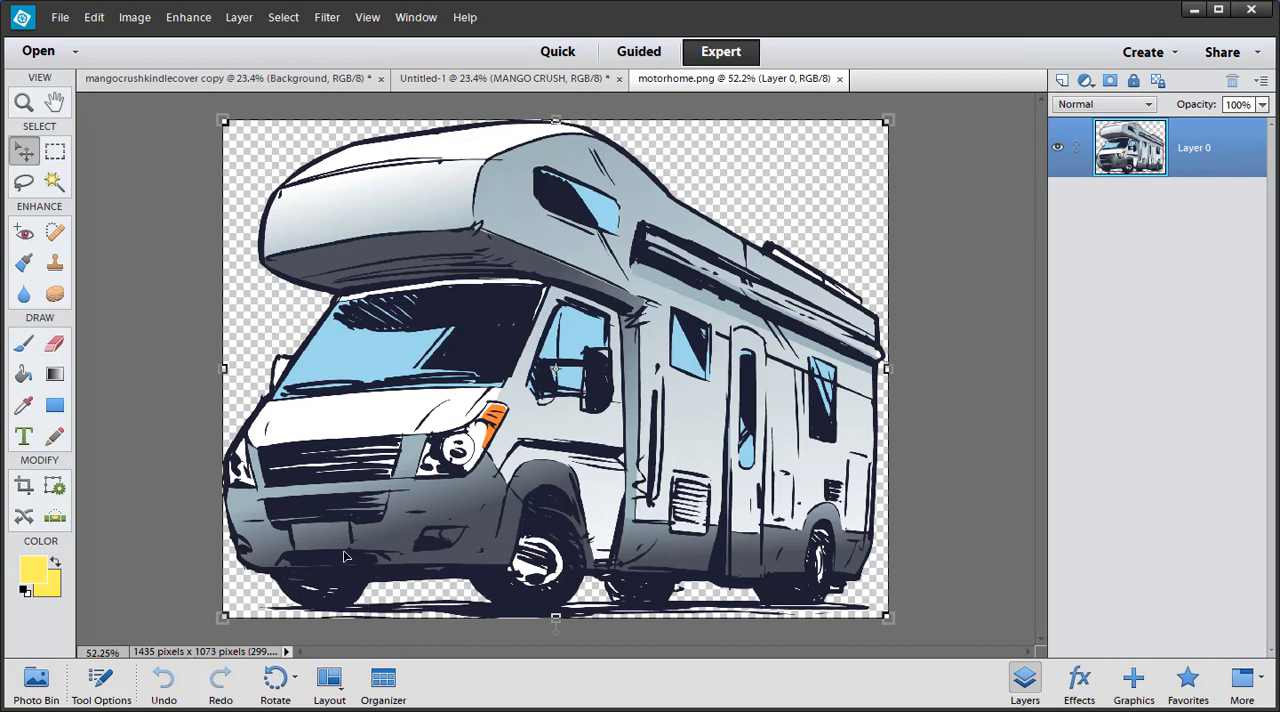
{"action": "left_click", "coordinate": [36, 682]}
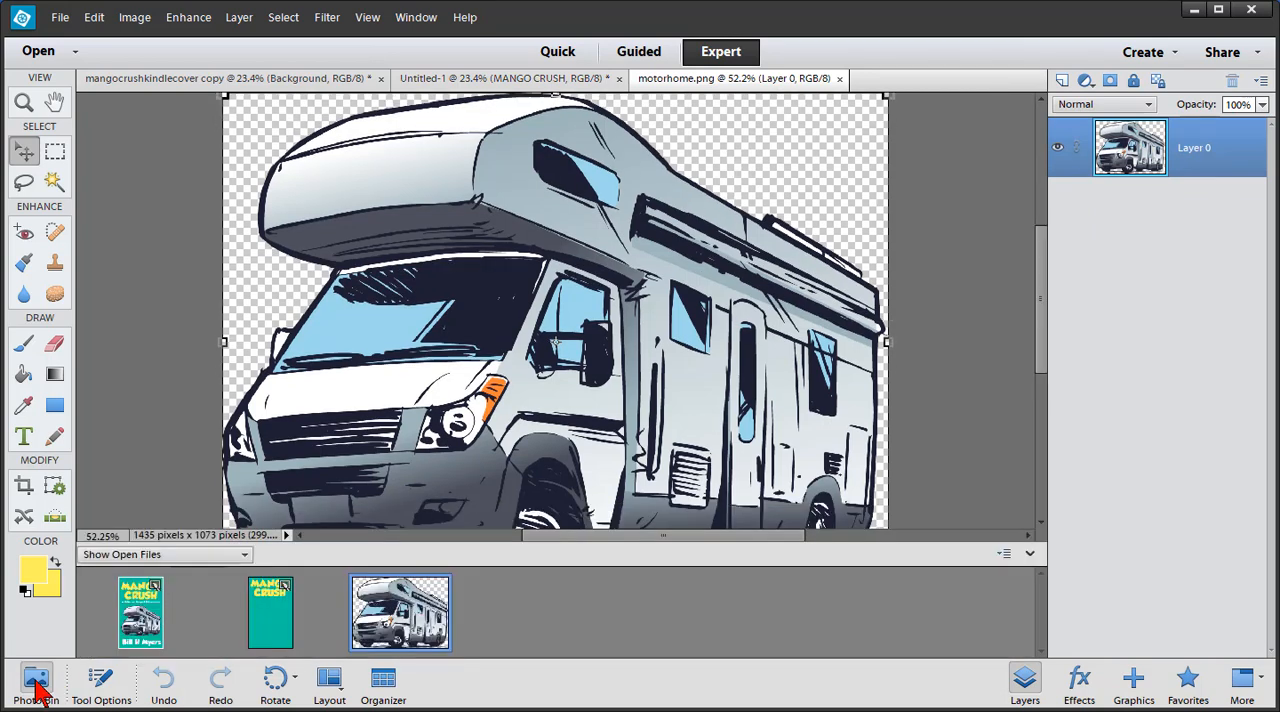
{"action": "left_click", "coordinate": [277, 624]}
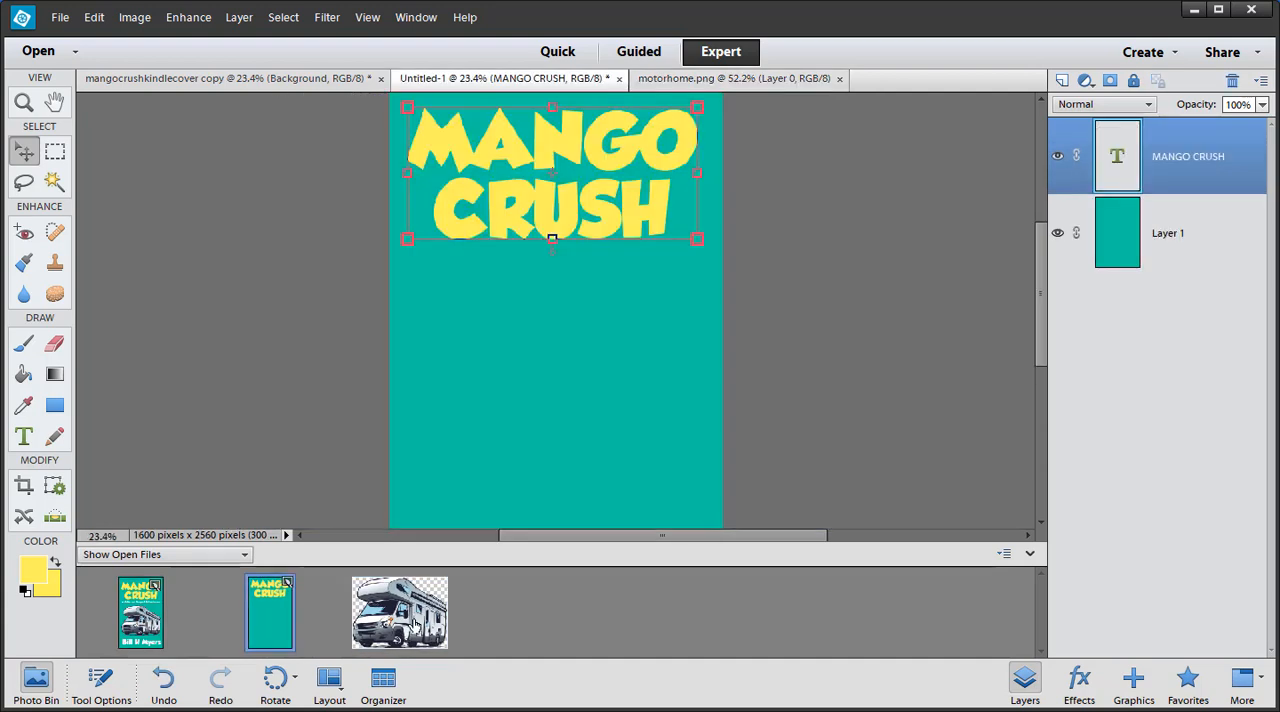
{"action": "left_click_drag", "start_coordinate": [400, 612], "coordinate": [506, 363]}
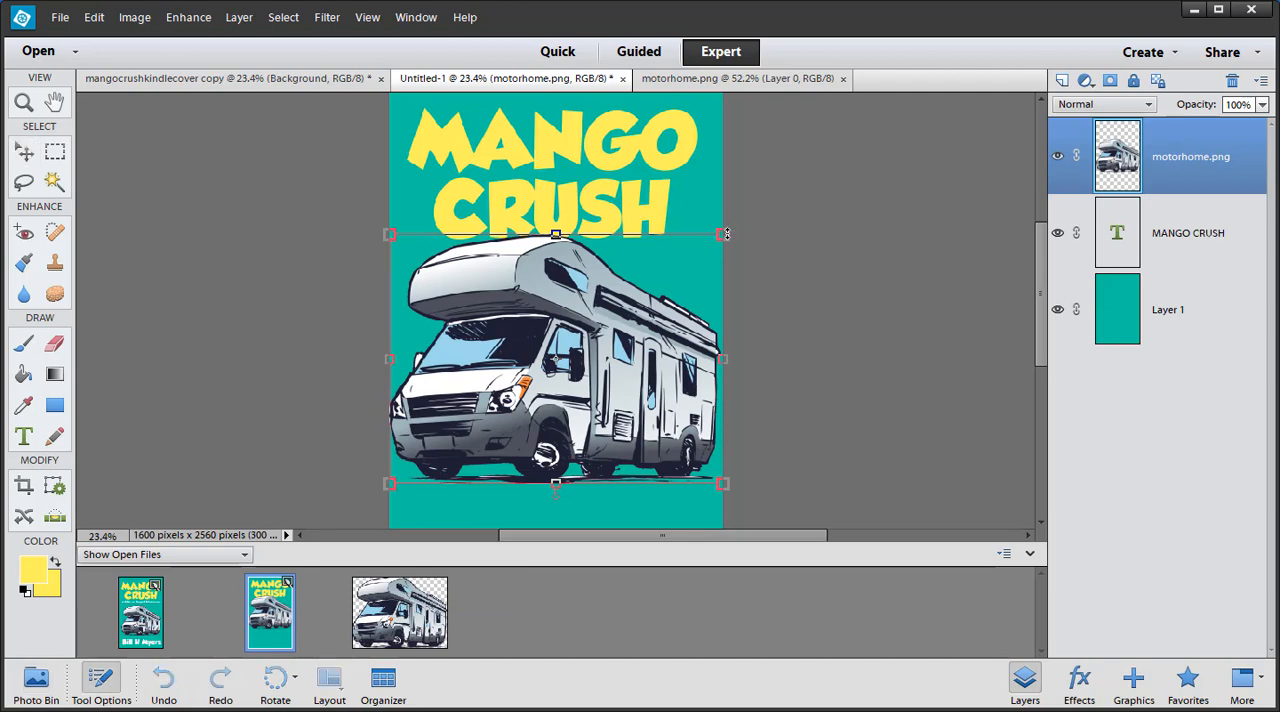
- Scale the motorhome image down proportionally to about 89% so it fits within the cover's width
{"action": "left_click_drag", "start_coordinate": [727, 232], "coordinate": [705, 238]}
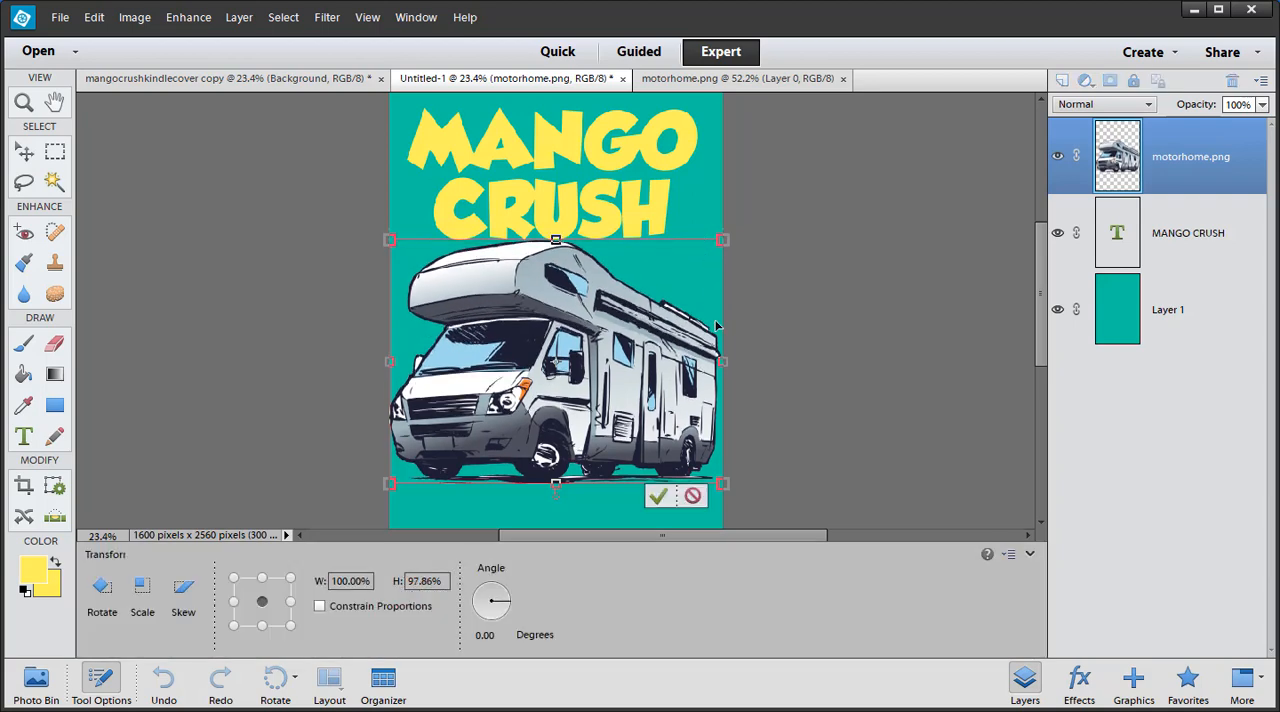
{"action": "left_click", "coordinate": [692, 496]}
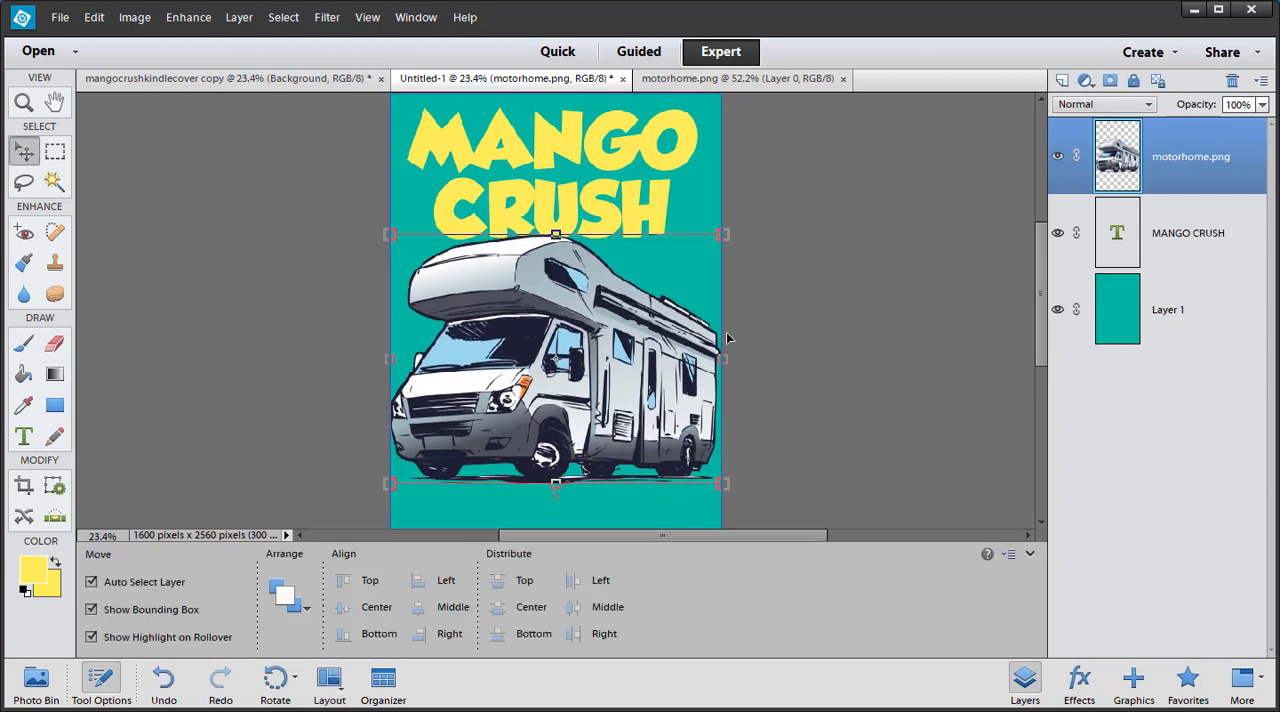
{"action": "left_click_drag", "start_coordinate": [723, 236], "coordinate": [685, 256]}
{"action": "left_click_drag", "start_coordinate": [601, 347], "coordinate": [620, 340]}
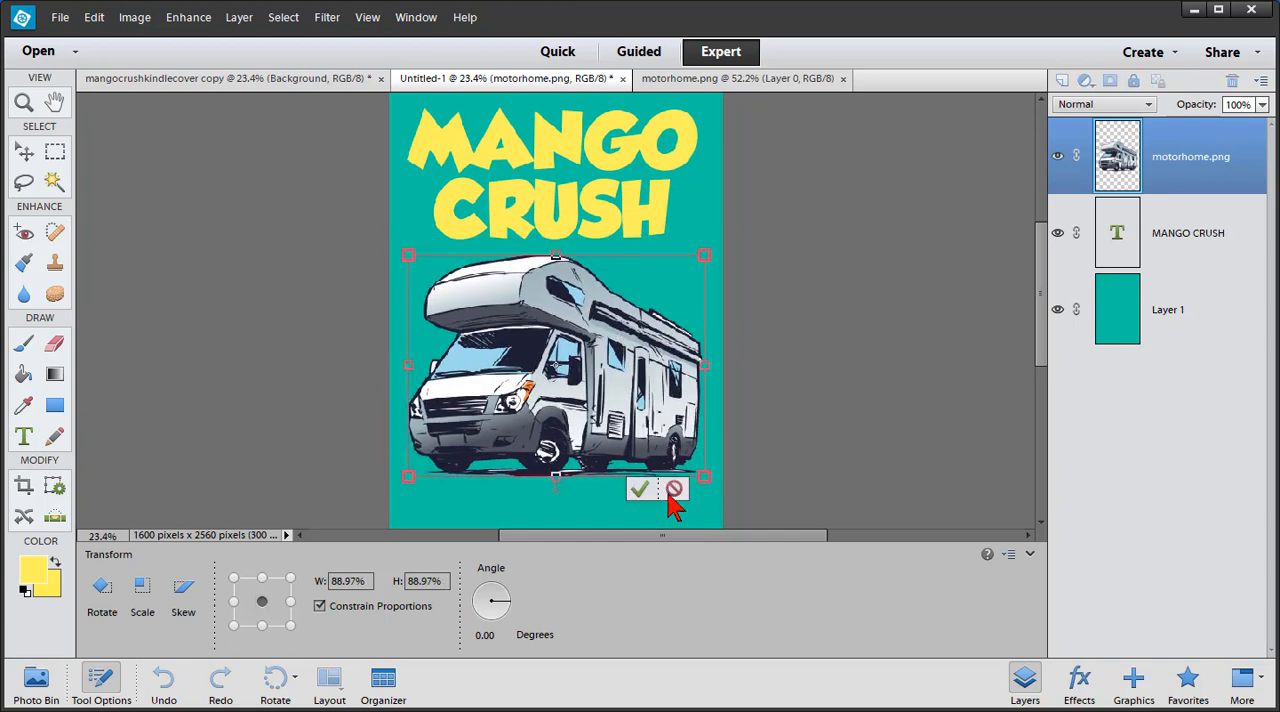
{"action": "left_click", "coordinate": [643, 491]}
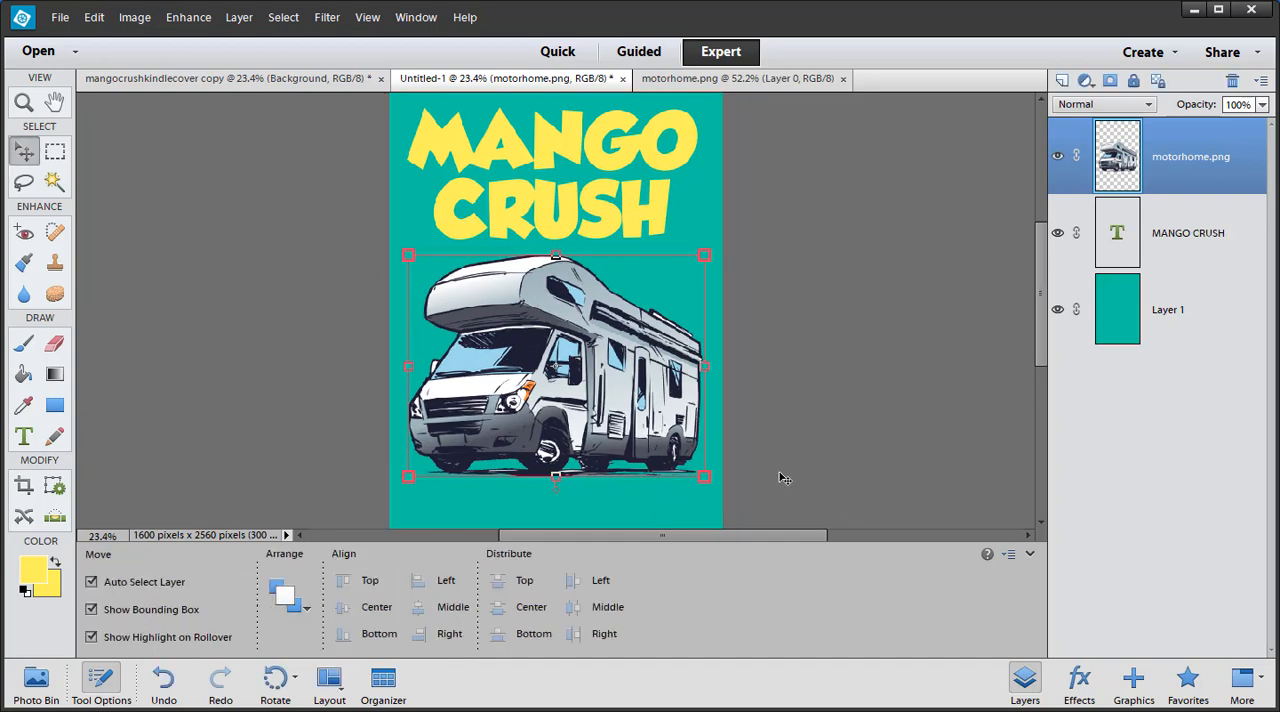
{"action": "left_click", "coordinate": [1030, 553]}
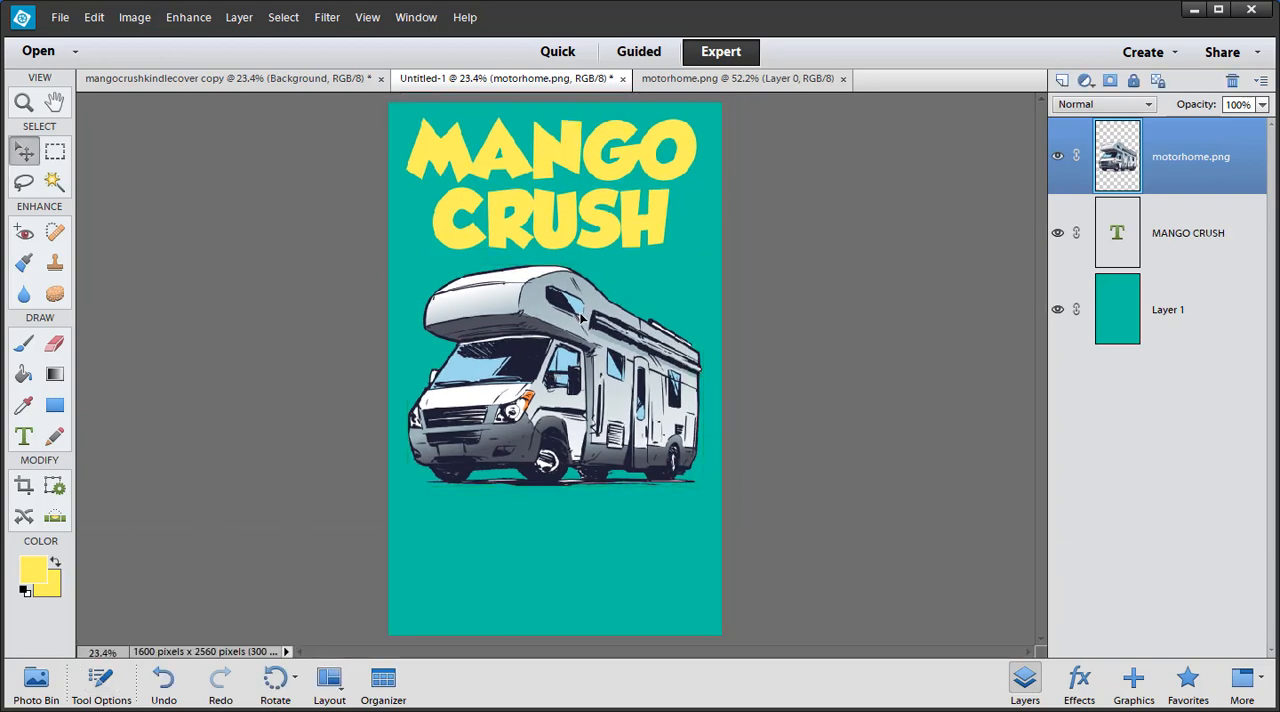
- Move the motorhome slightly lower on the cover and shift the MANGO CRUSH title down a little
{"action": "left_click_drag", "start_coordinate": [580, 316], "coordinate": [578, 333]}
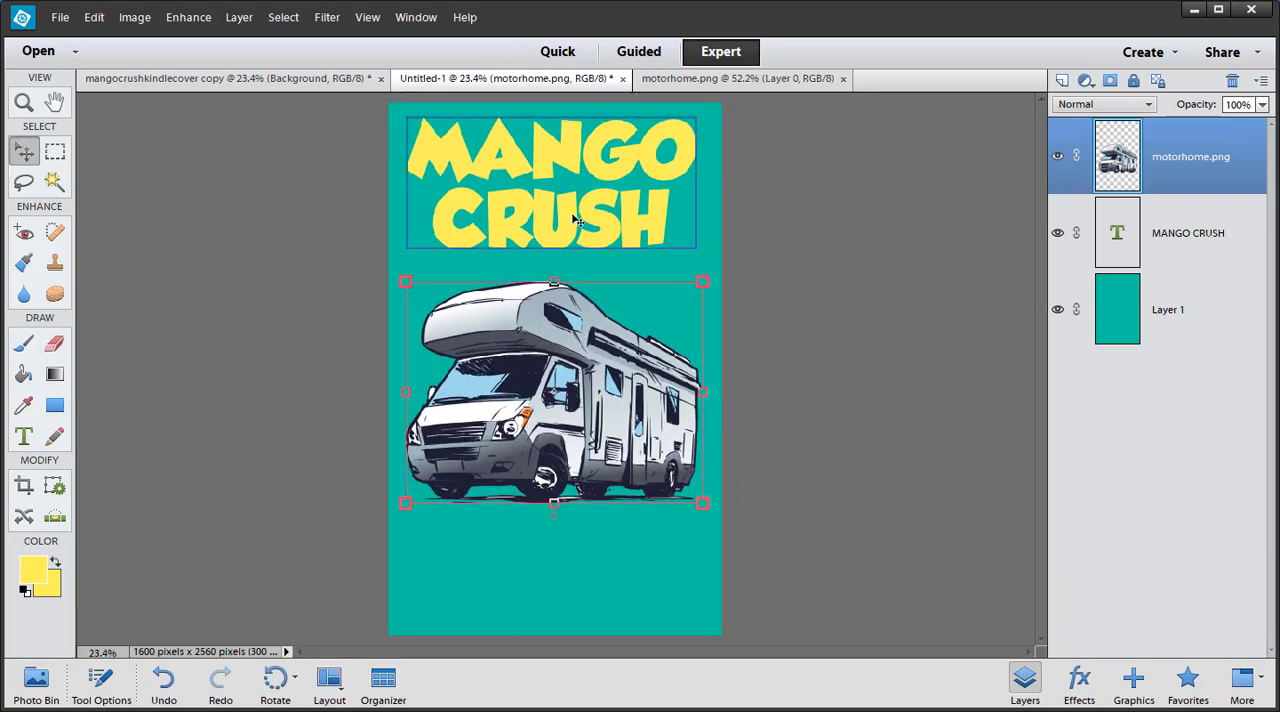
{"action": "left_click_drag", "start_coordinate": [573, 215], "coordinate": [574, 227]}
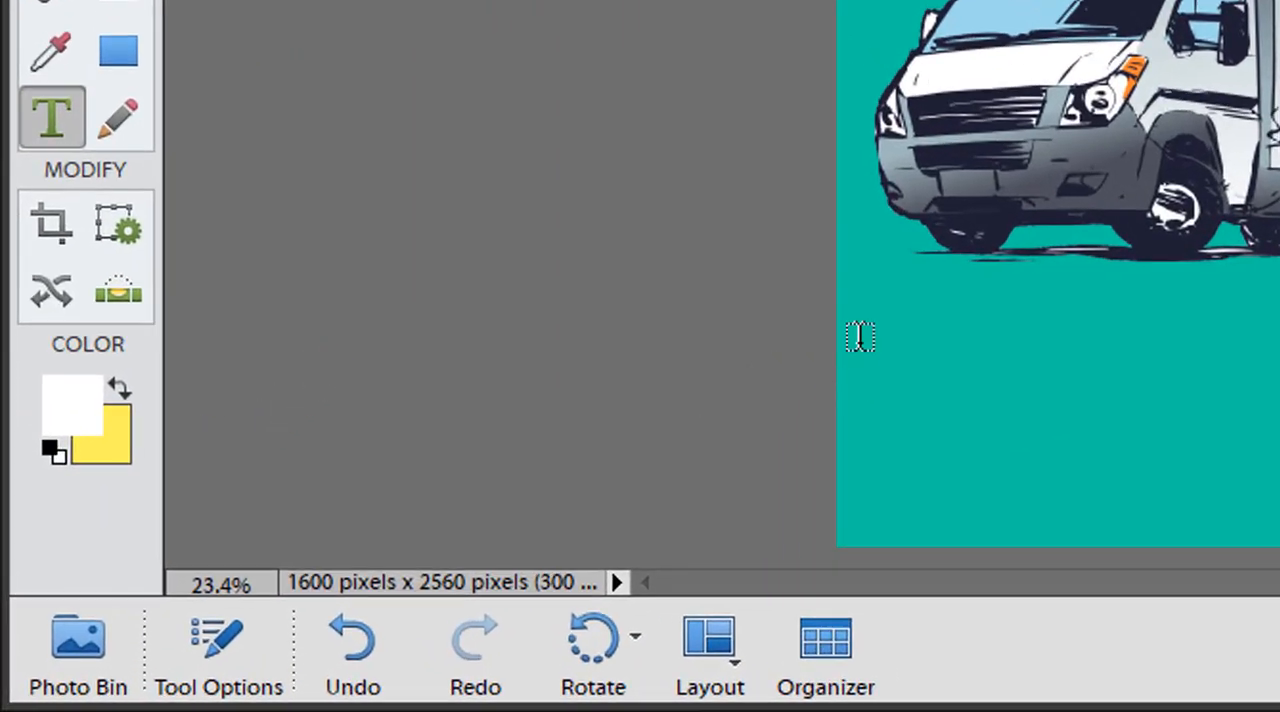
- Add the author's name in white 248 px GROBOLD text across the lower part of the cover
{"action": "left_click", "coordinate": [860, 337]}
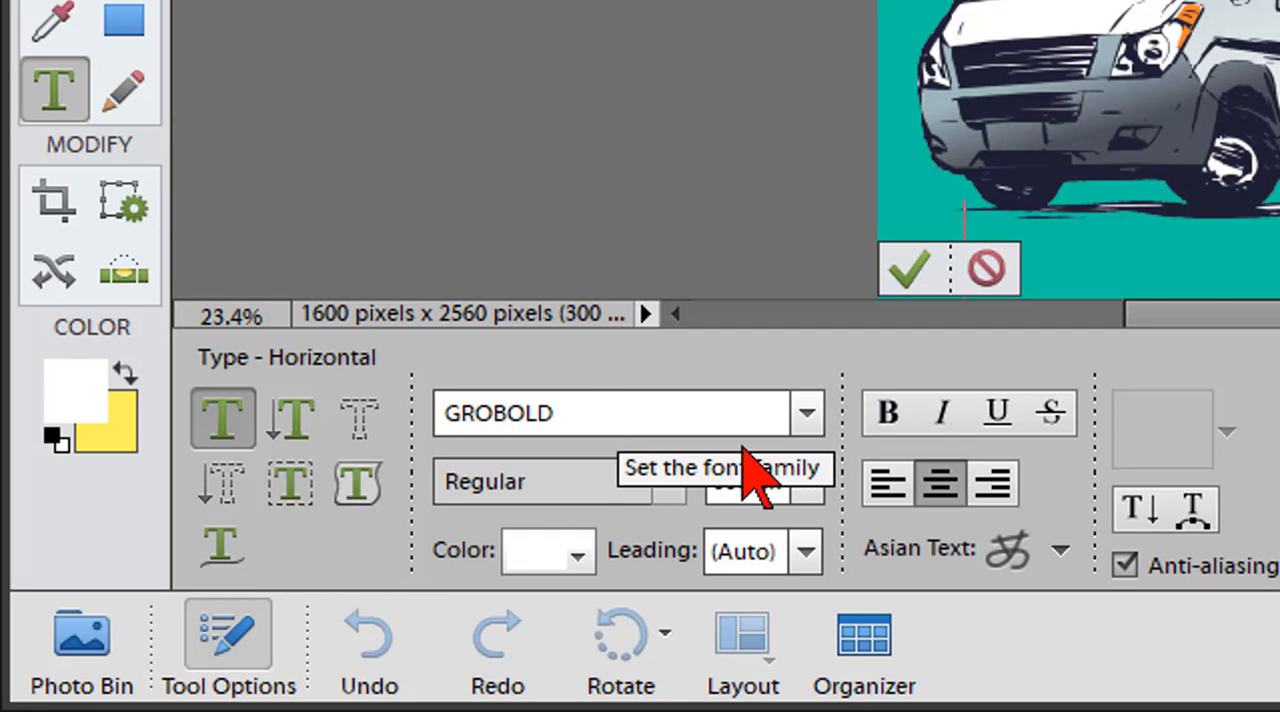
{"action": "left_click_drag", "start_coordinate": [748, 482], "coordinate": [680, 480]}
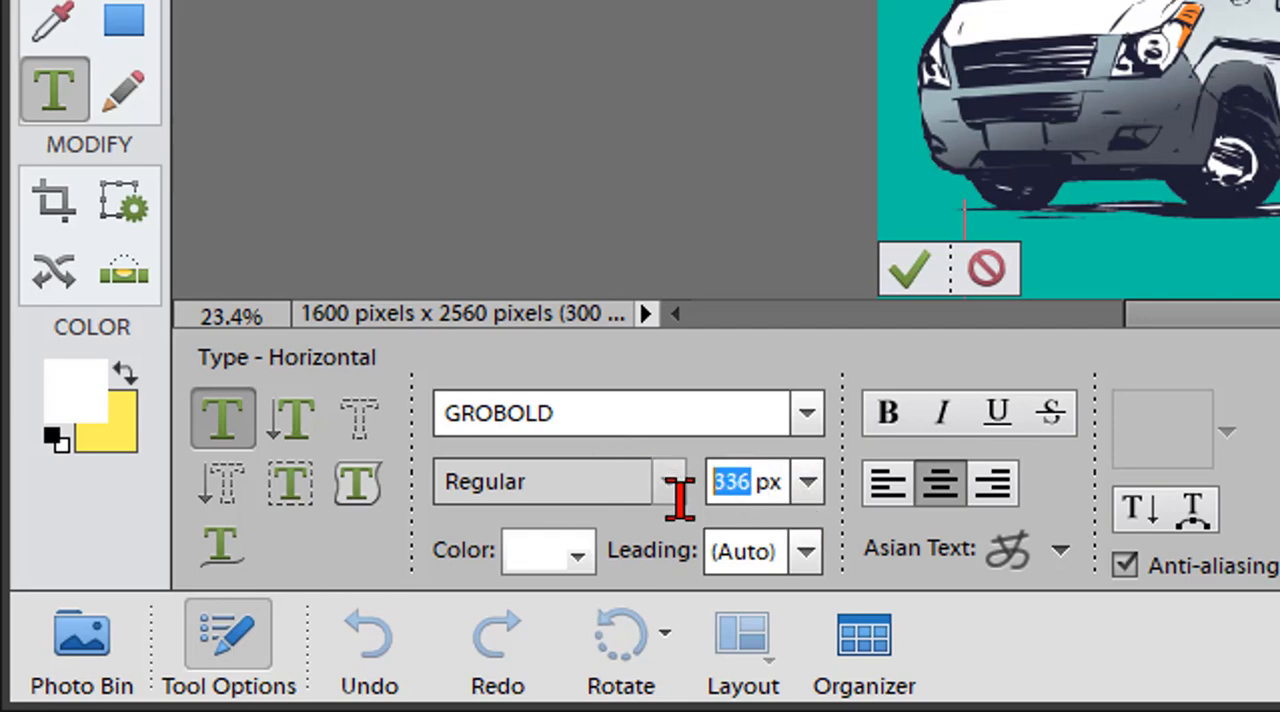
{"action": "type", "text": "24"}
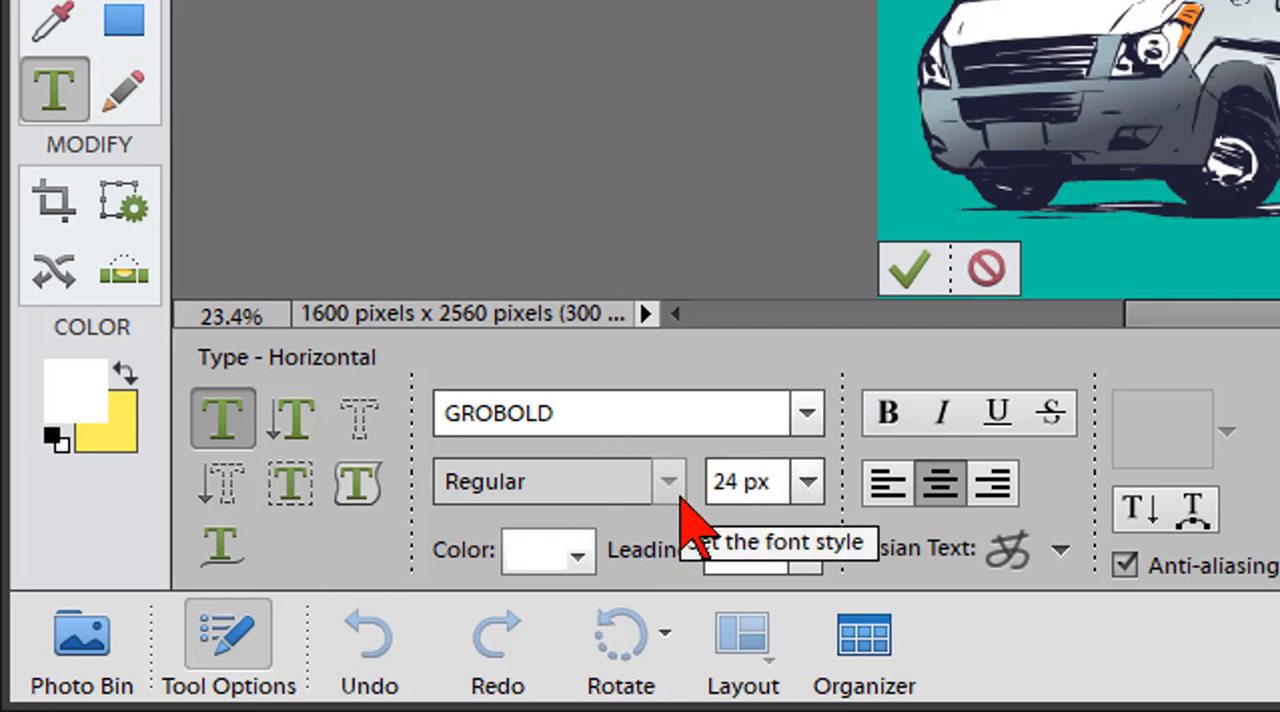
{"action": "type", "text": "8"}
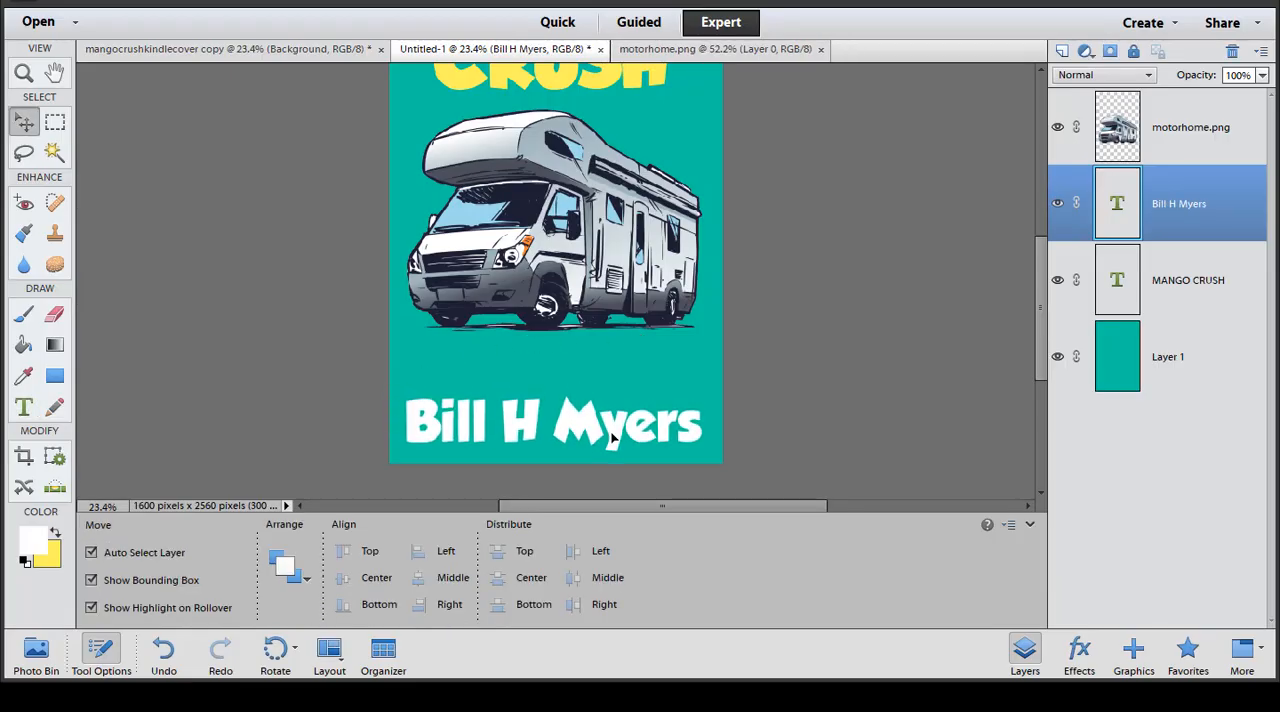
- Move the motorhome down closer to the author's name and nudge the name up slightly
{"action": "scroll", "coordinate": [620, 420], "scroll_direction": "down", "scroll_amount": 1}
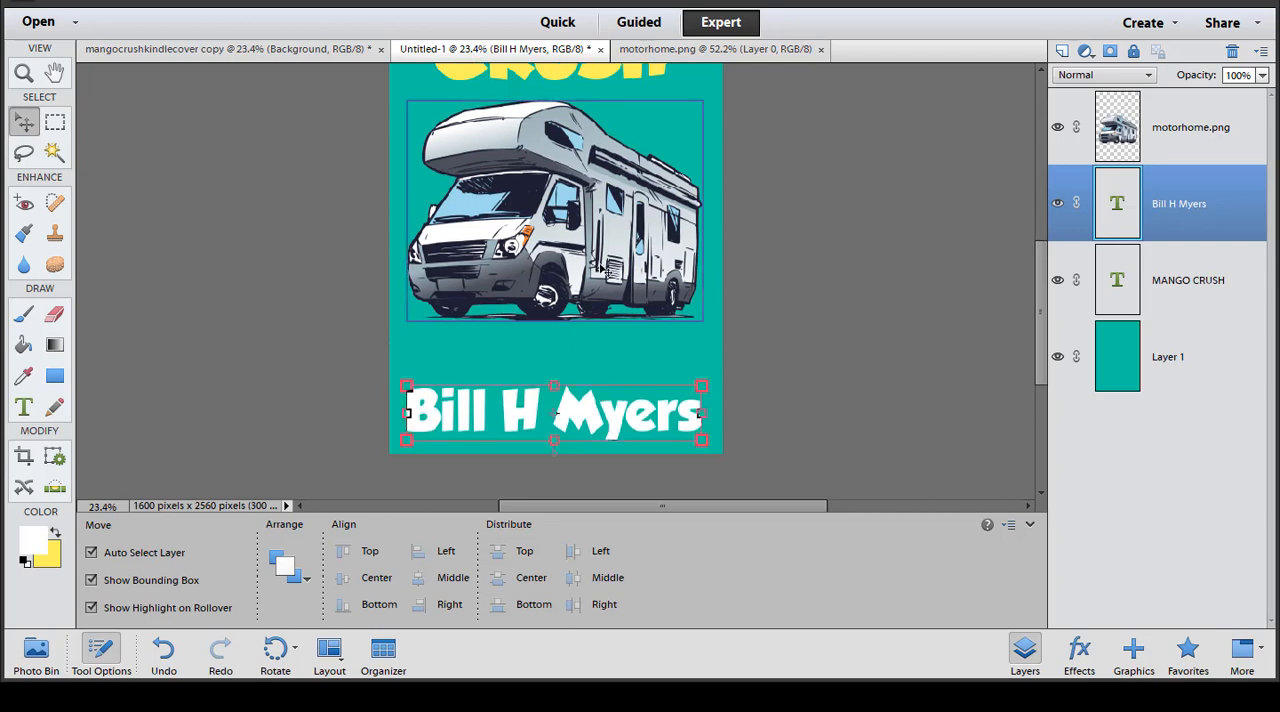
{"action": "left_click_drag", "start_coordinate": [597, 274], "coordinate": [598, 308]}
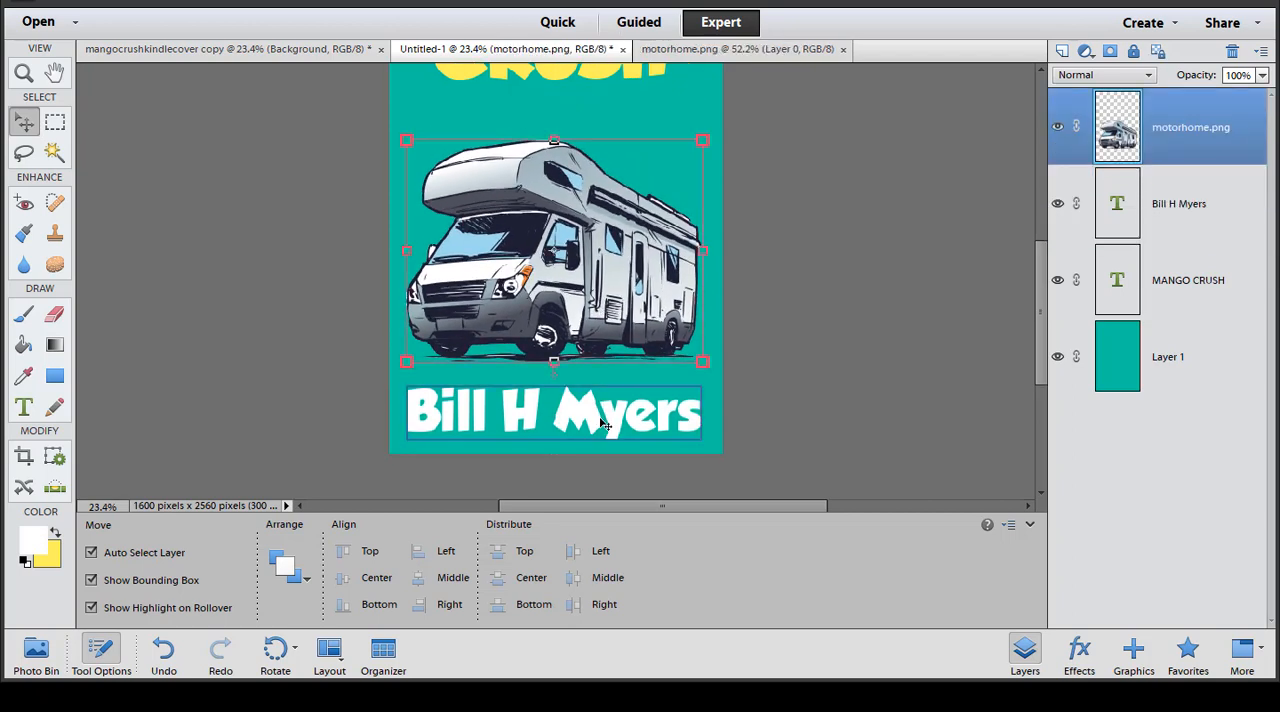
{"action": "left_click_drag", "start_coordinate": [600, 422], "coordinate": [600, 410]}
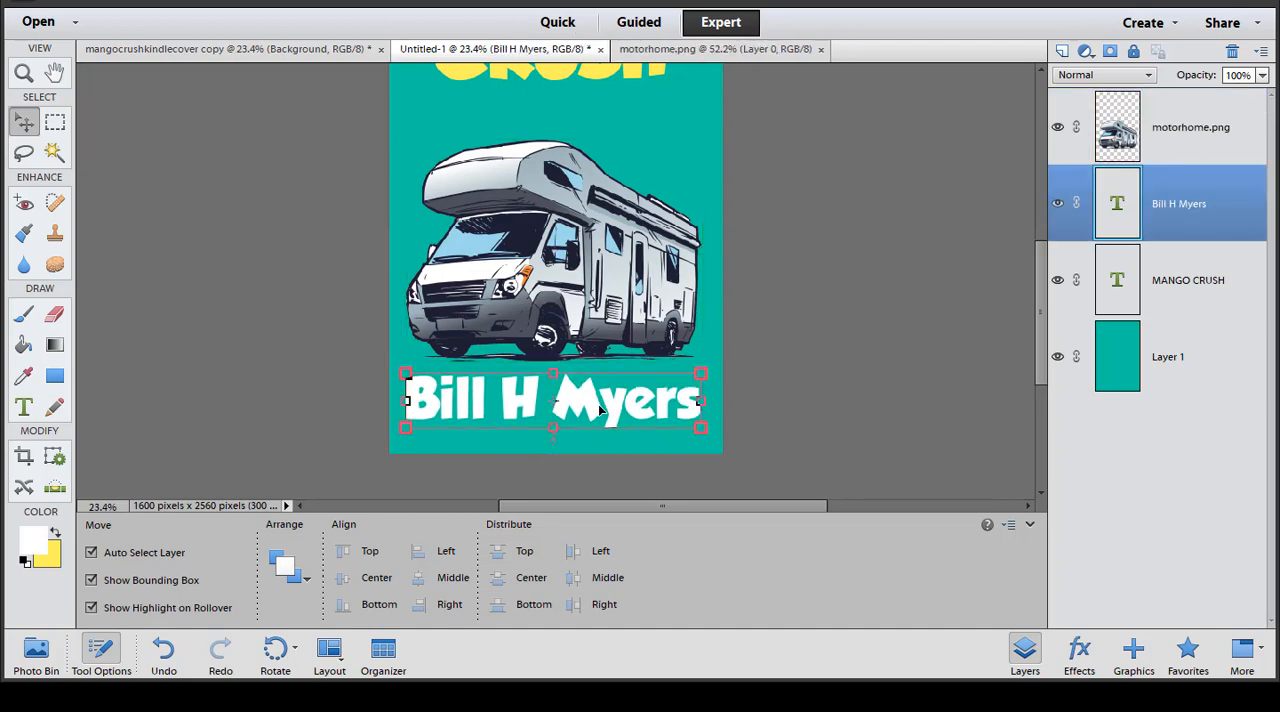
- Add the subtitle "A MANGO BOB ADVENTURE" in white 72 px GROBOLD between the title and the motorhome
{"action": "left_click_drag", "start_coordinate": [1047, 385], "coordinate": [1046, 320]}
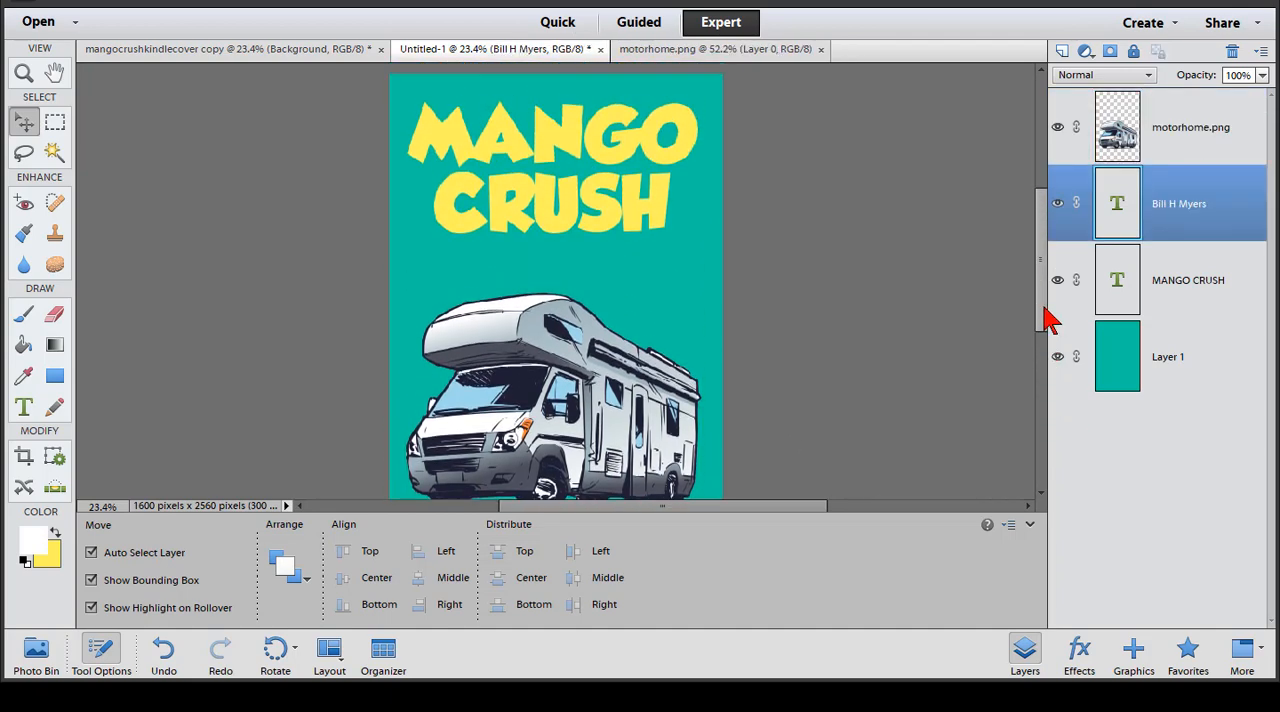
{"action": "left_click", "coordinate": [457, 261]}
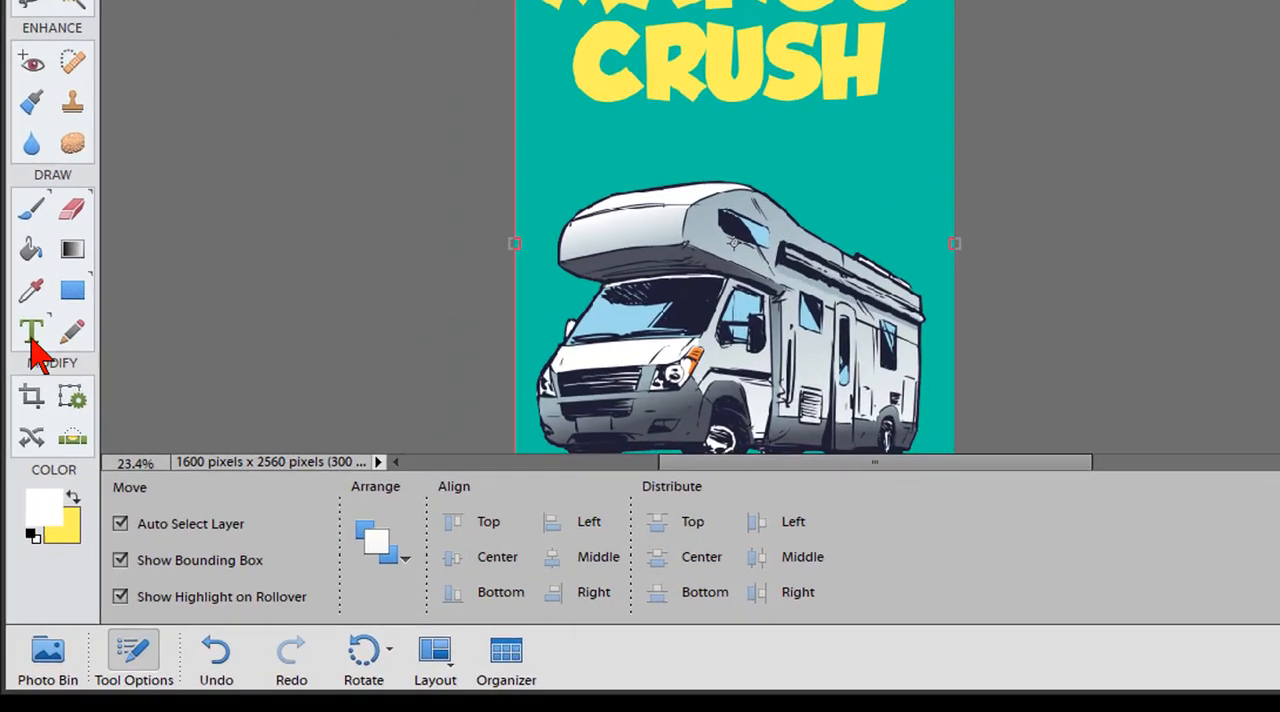
{"action": "left_click", "coordinate": [24, 407]}
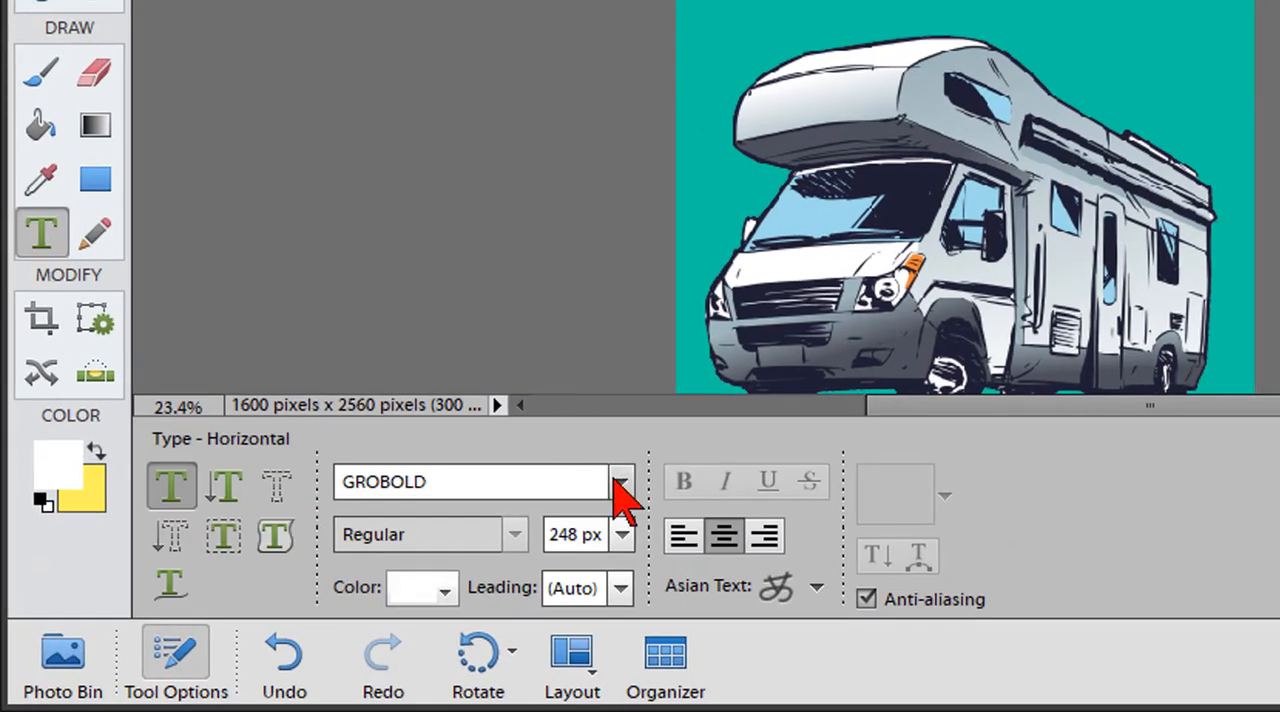
{"action": "left_click", "coordinate": [623, 535]}
{"action": "left_click", "coordinate": [615, 711]}
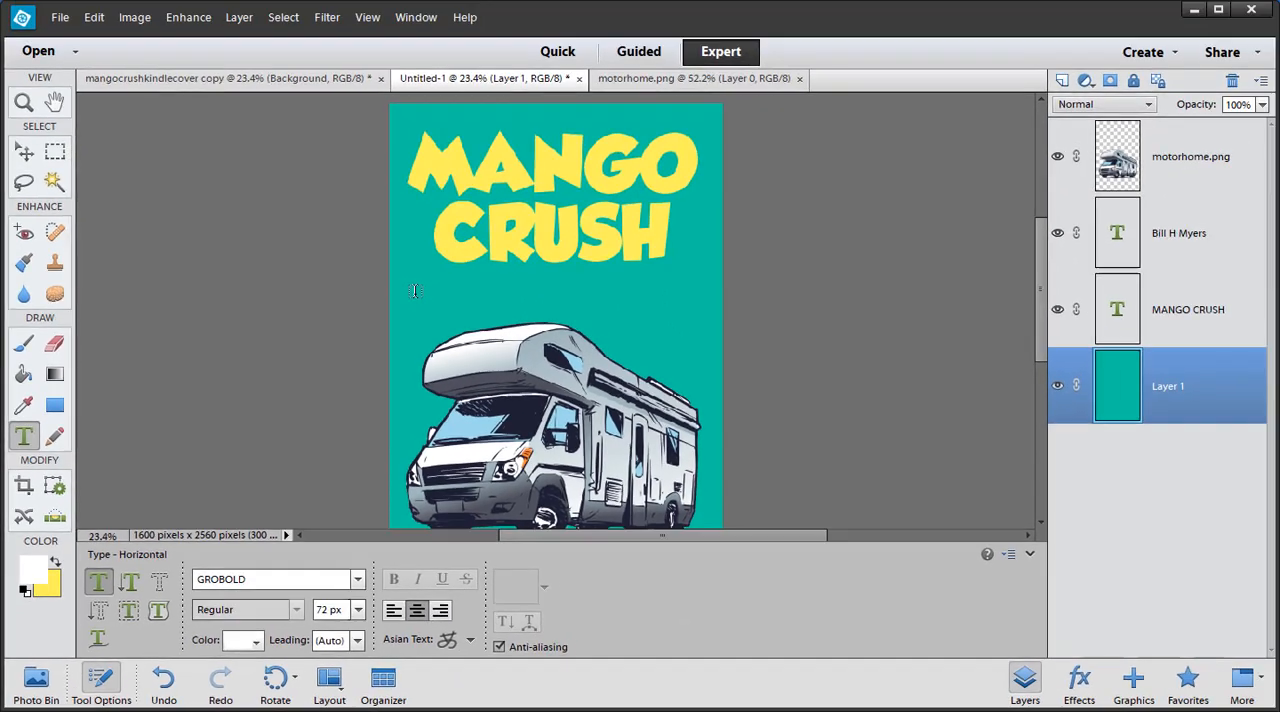
{"action": "left_click", "coordinate": [415, 291]}
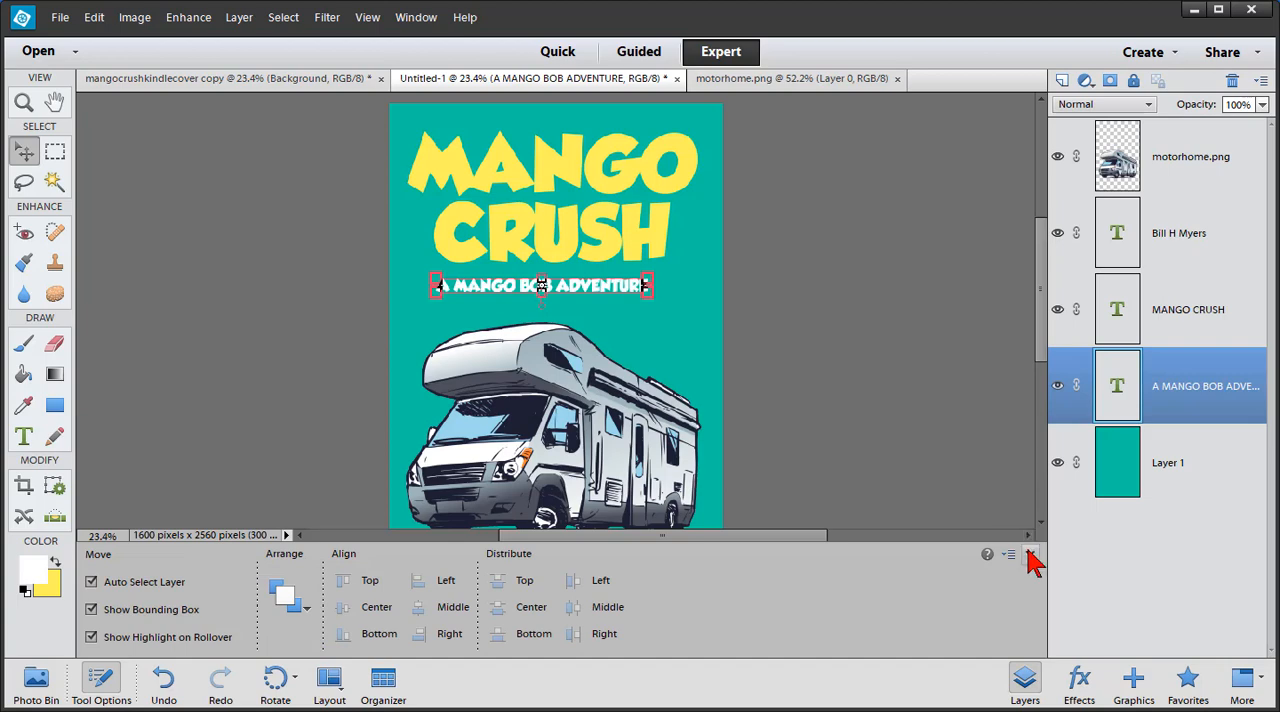
{"action": "left_click", "coordinate": [1031, 554]}
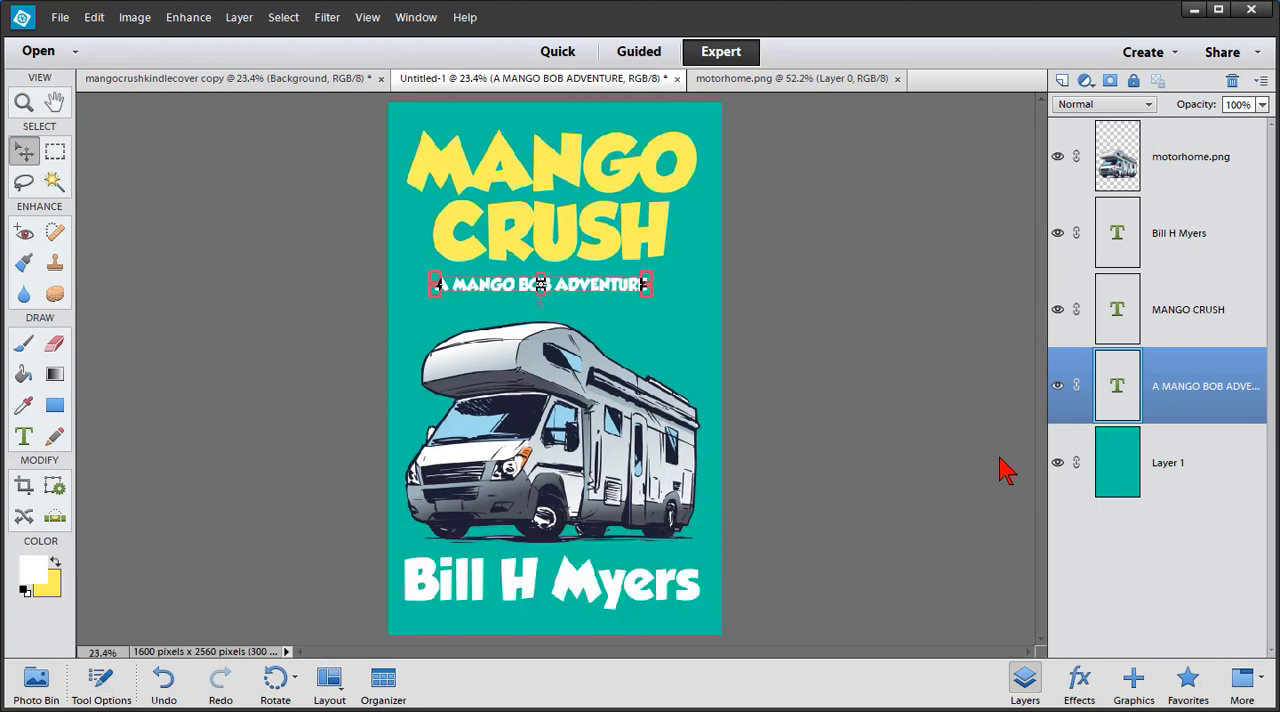
- Enlarge the A MANGO BOB ADVENTURE subtitle to nearly the title's width and reposition it just beneath the title
{"action": "left_click", "coordinate": [817, 307]}
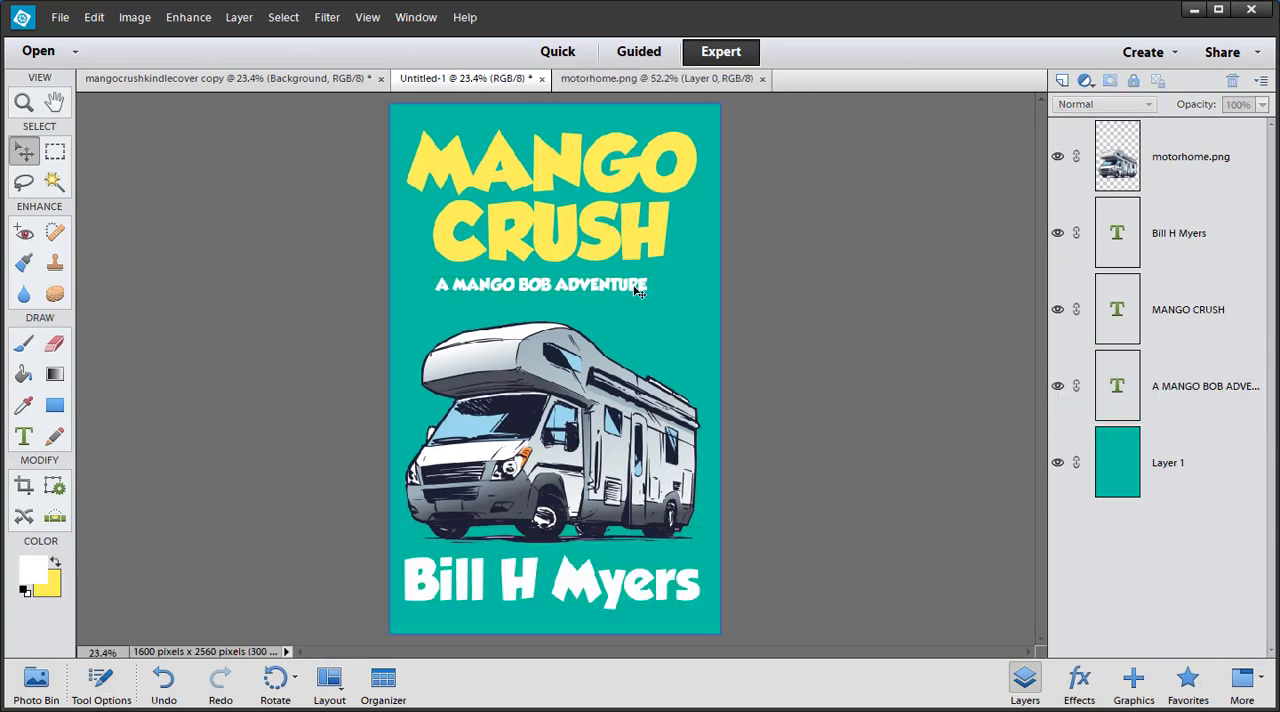
{"action": "left_click_drag", "start_coordinate": [621, 292], "coordinate": [623, 288]}
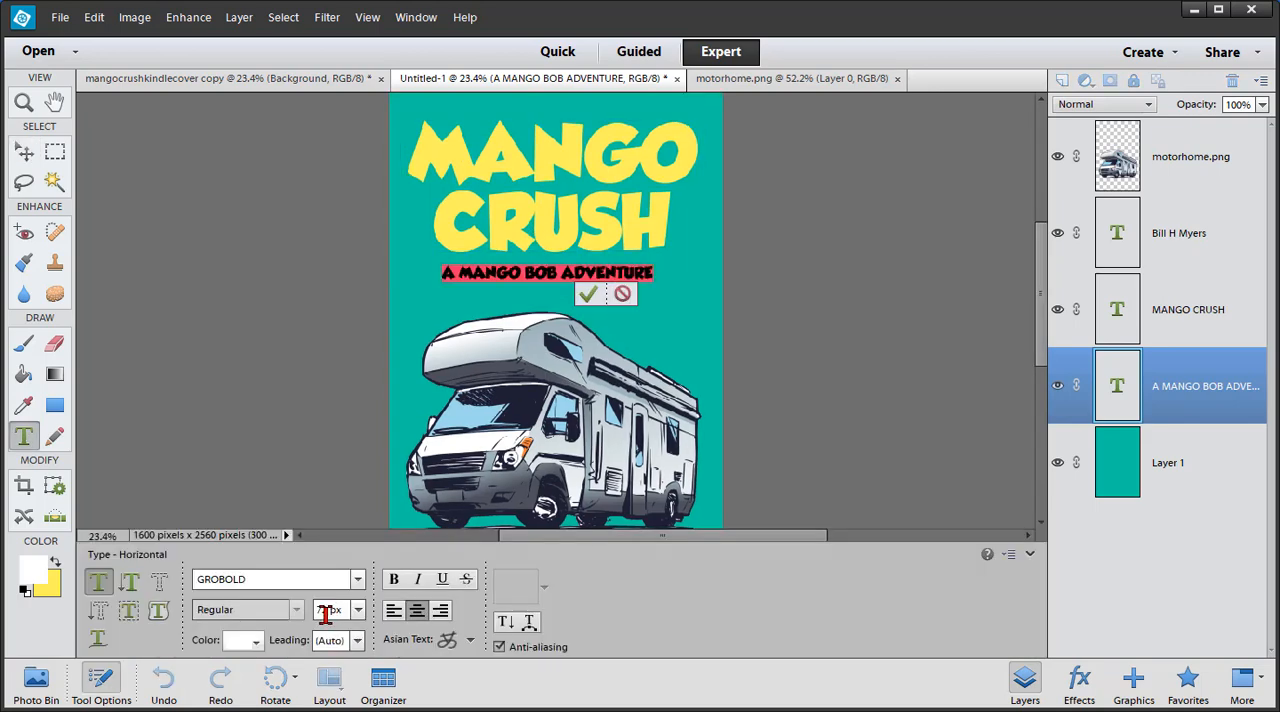
{"action": "left_click_drag", "start_coordinate": [325, 609], "coordinate": [309, 613]}
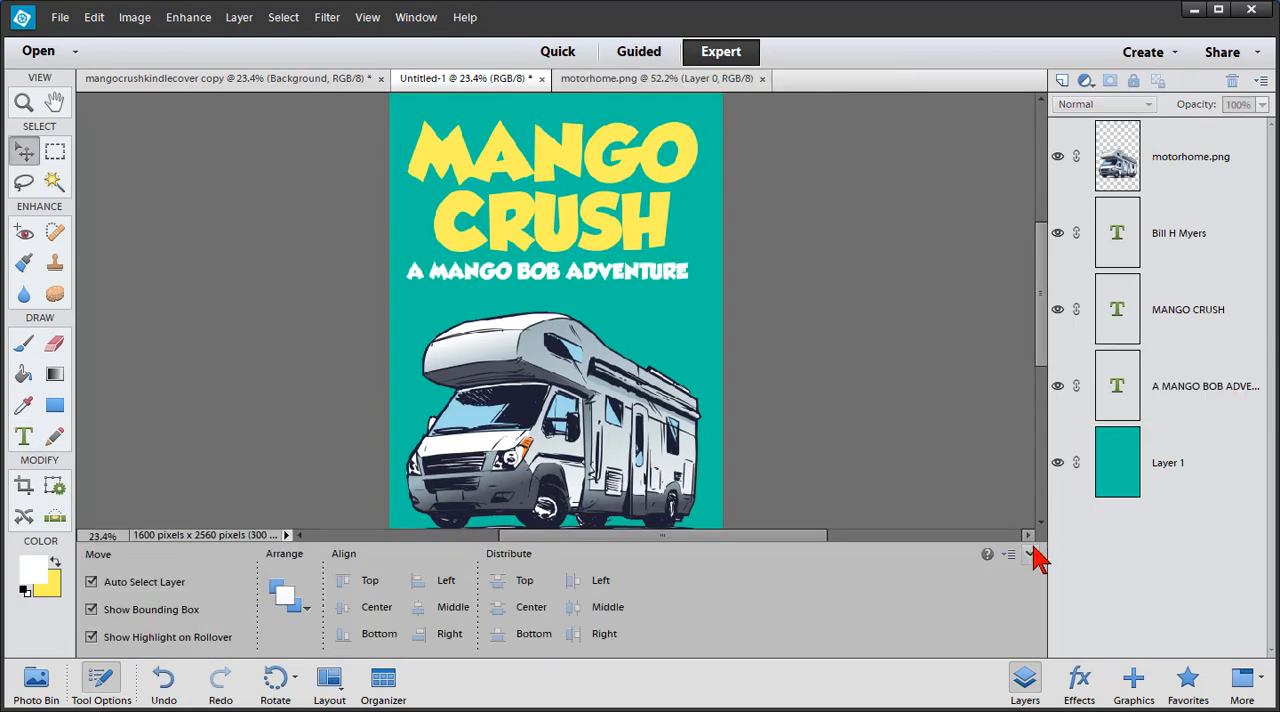
{"action": "left_click", "coordinate": [1028, 553]}
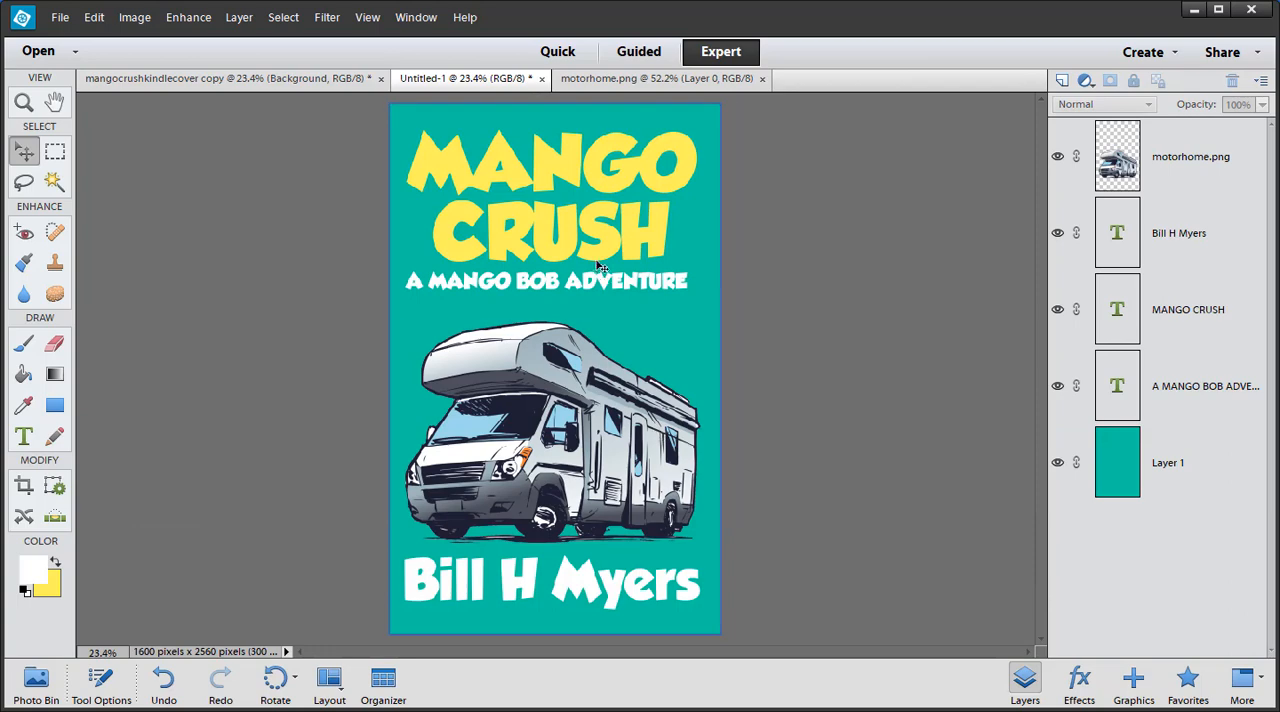
{"action": "left_click_drag", "start_coordinate": [595, 280], "coordinate": [609, 284]}
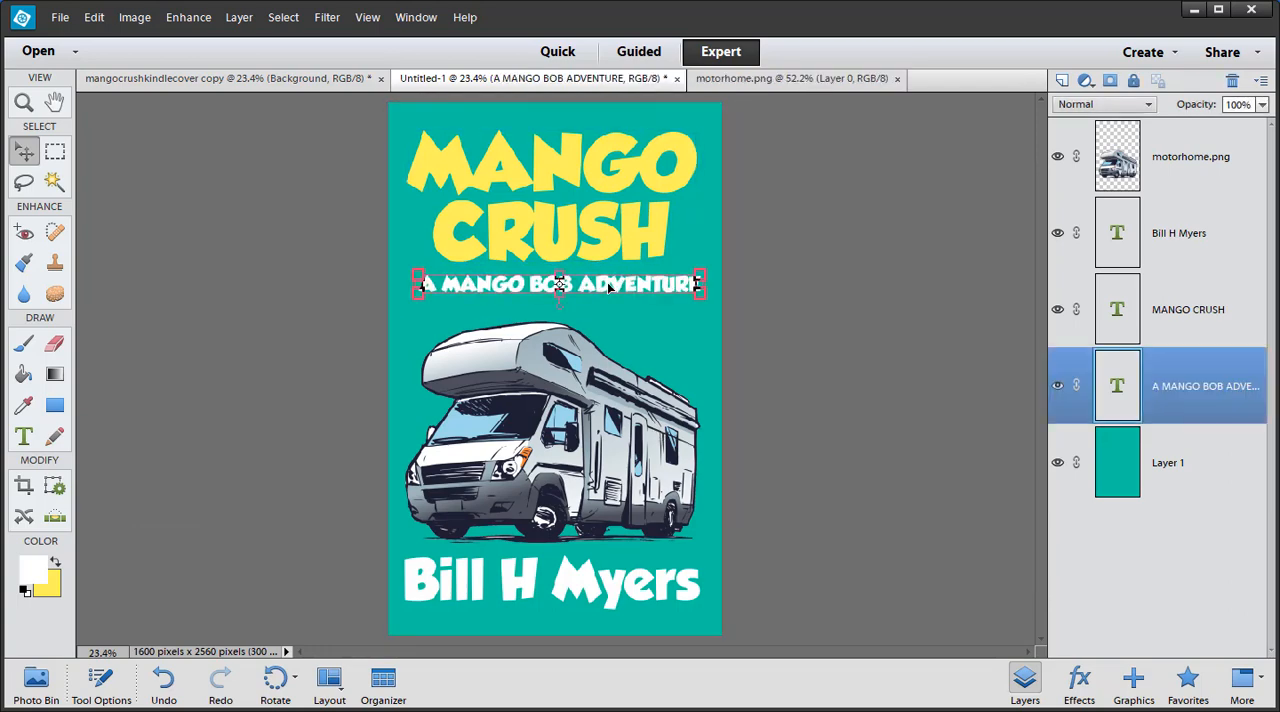
{"action": "left_click", "coordinate": [606, 257]}
{"action": "left_click", "coordinate": [755, 311]}
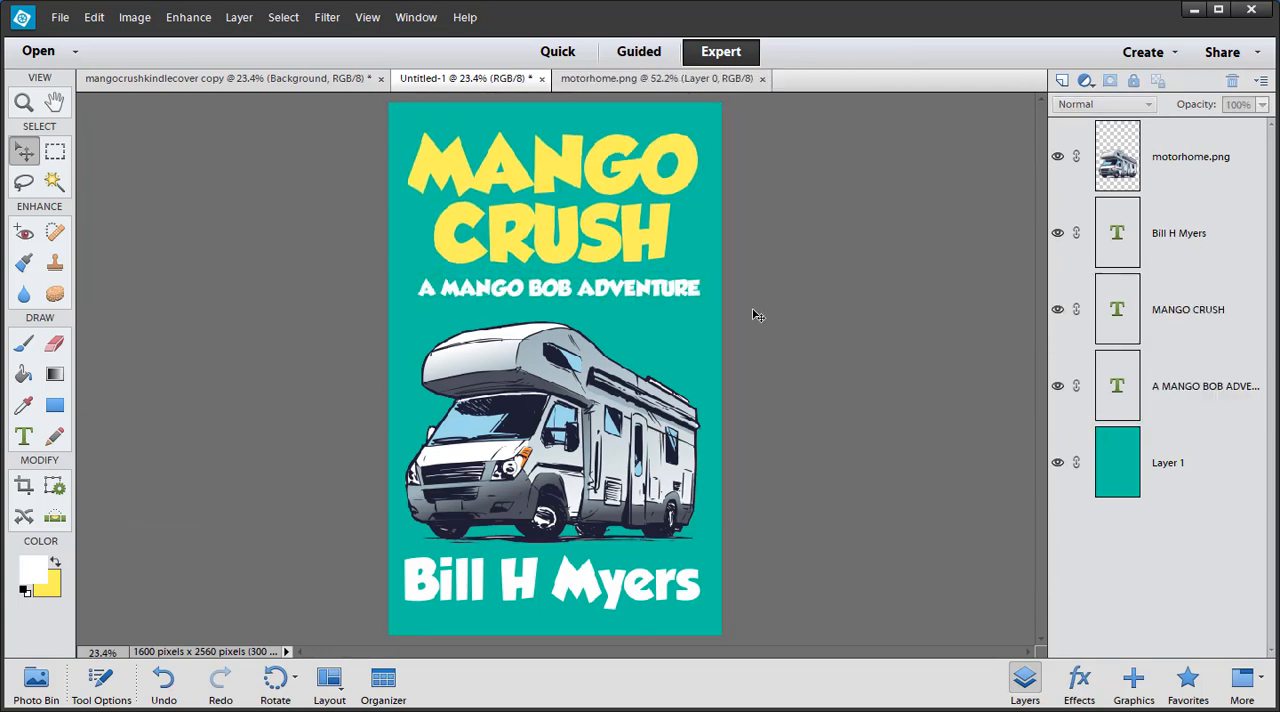
- Apply a black stroke and a black drop shadow of 10 px size, 10 px distance and 75% opacity to the MANGO CRUSH title
{"action": "left_click", "coordinate": [561, 174]}
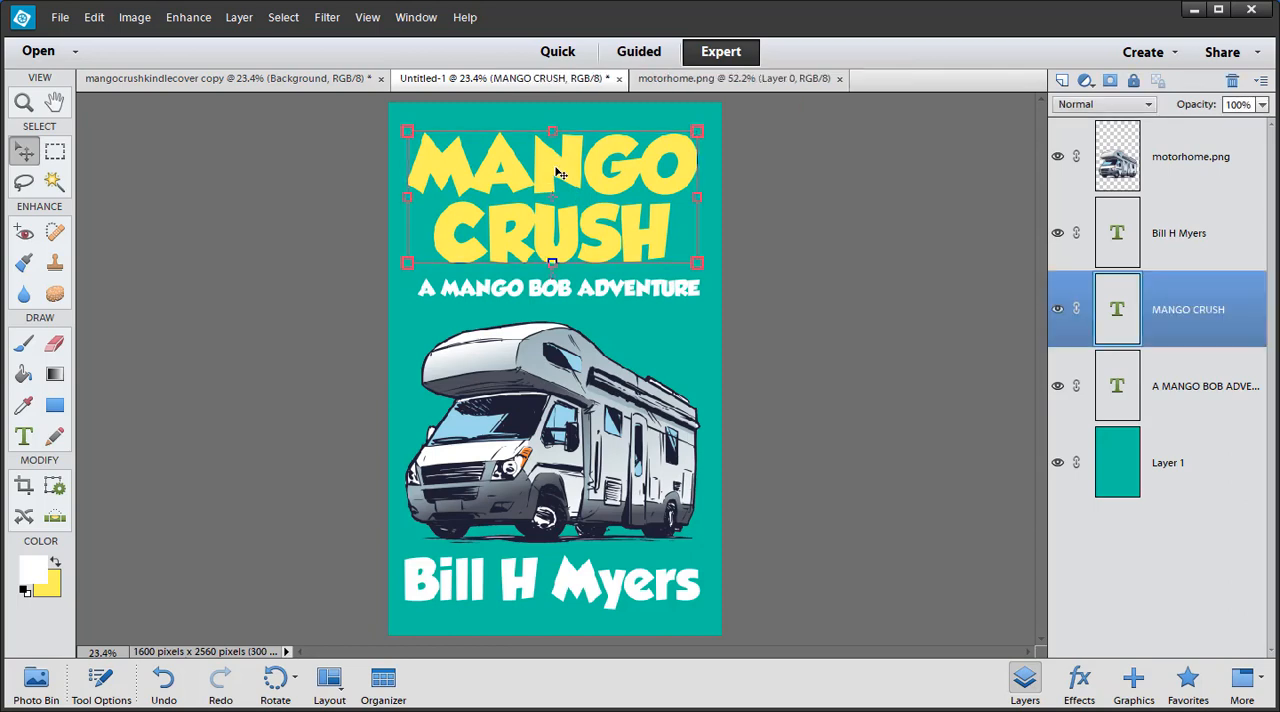
{"action": "left_click", "coordinate": [240, 17]}
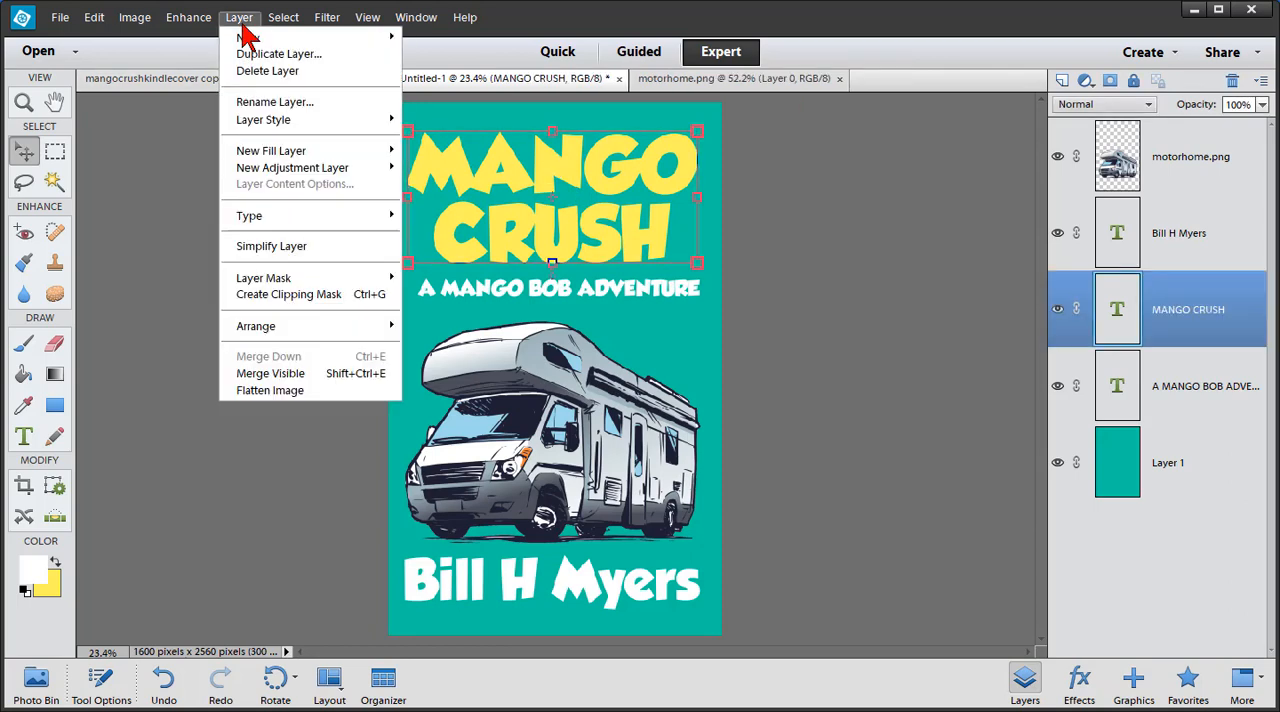
{"action": "mouse_move", "coordinate": [310, 122]}
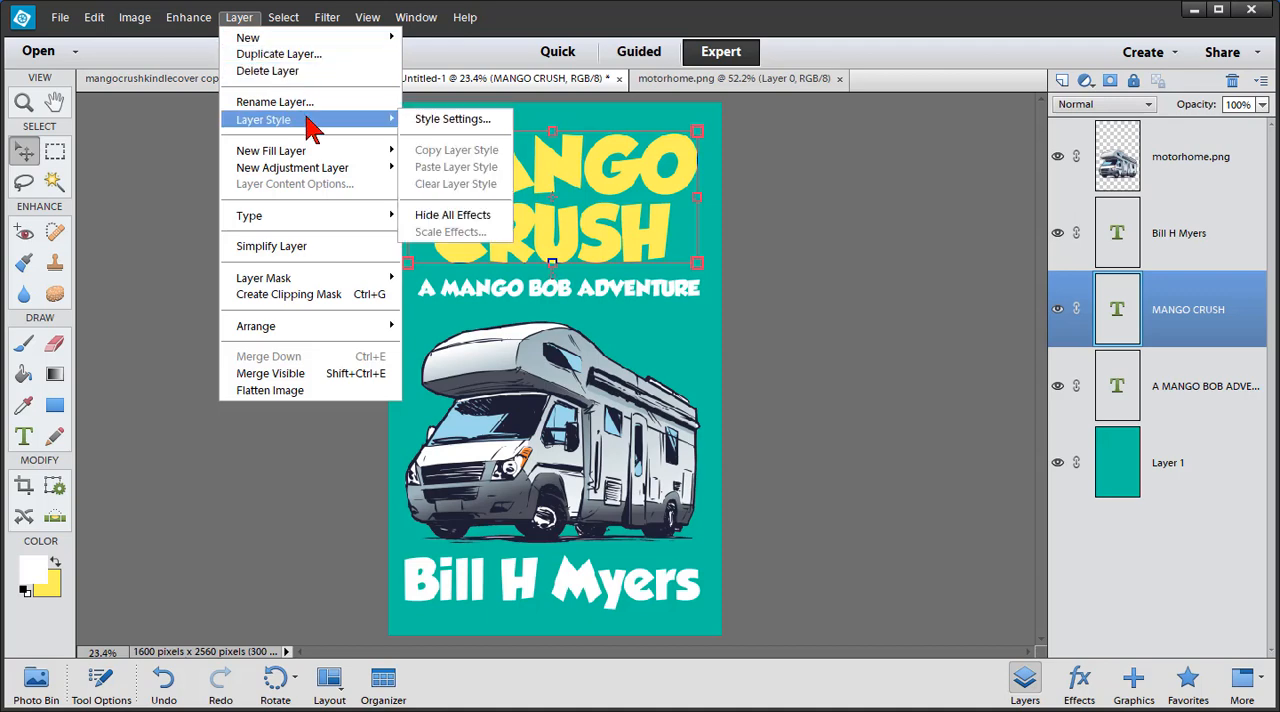
{"action": "left_click", "coordinate": [425, 119]}
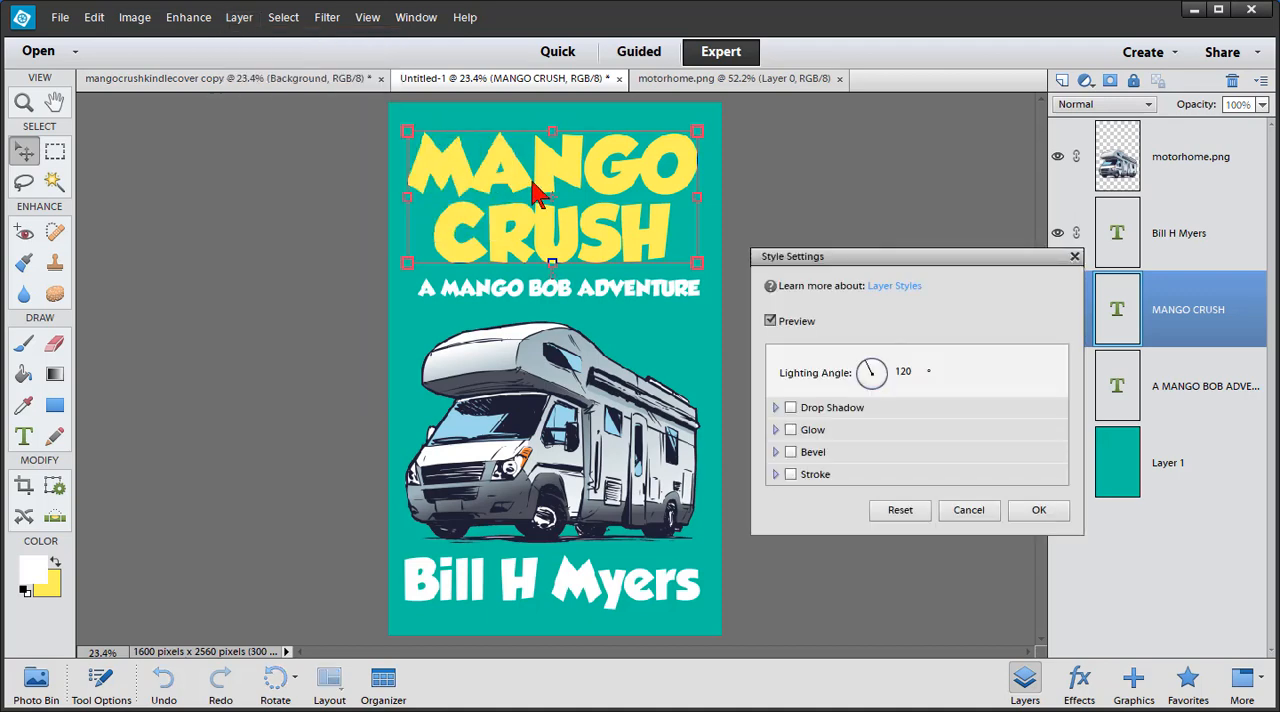
{"action": "left_click", "coordinate": [791, 475]}
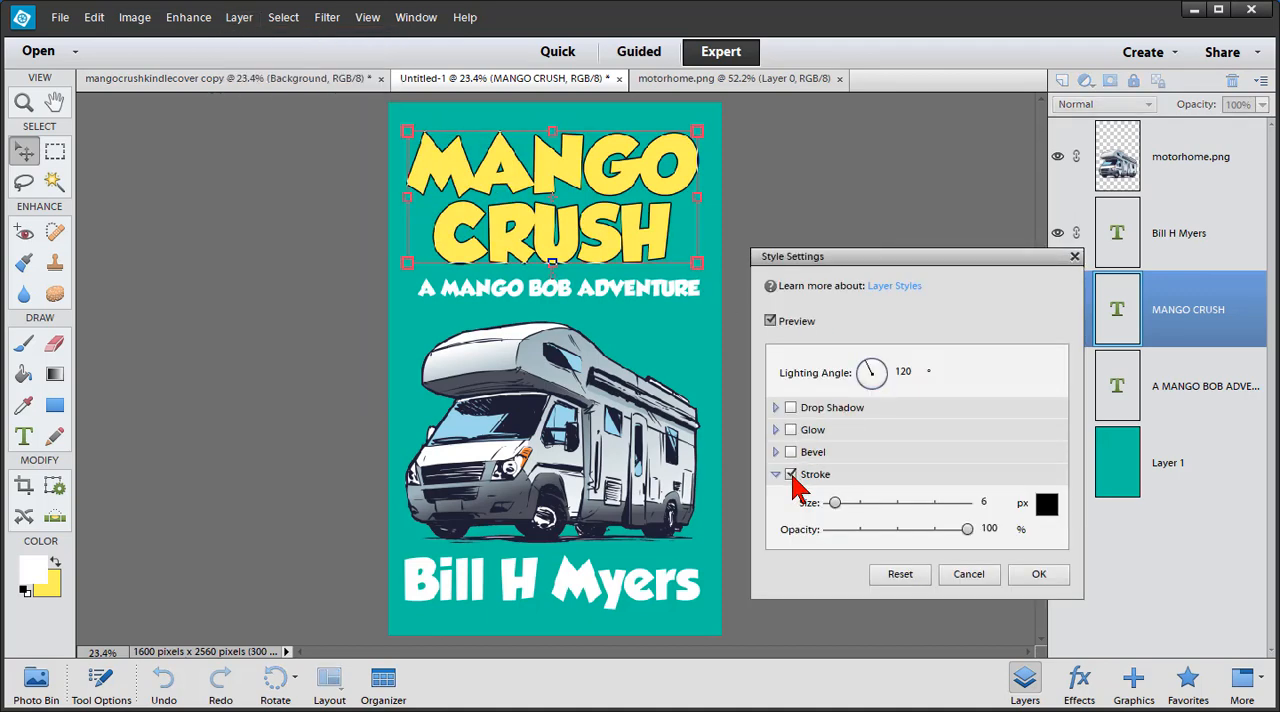
{"action": "left_click", "coordinate": [792, 409]}
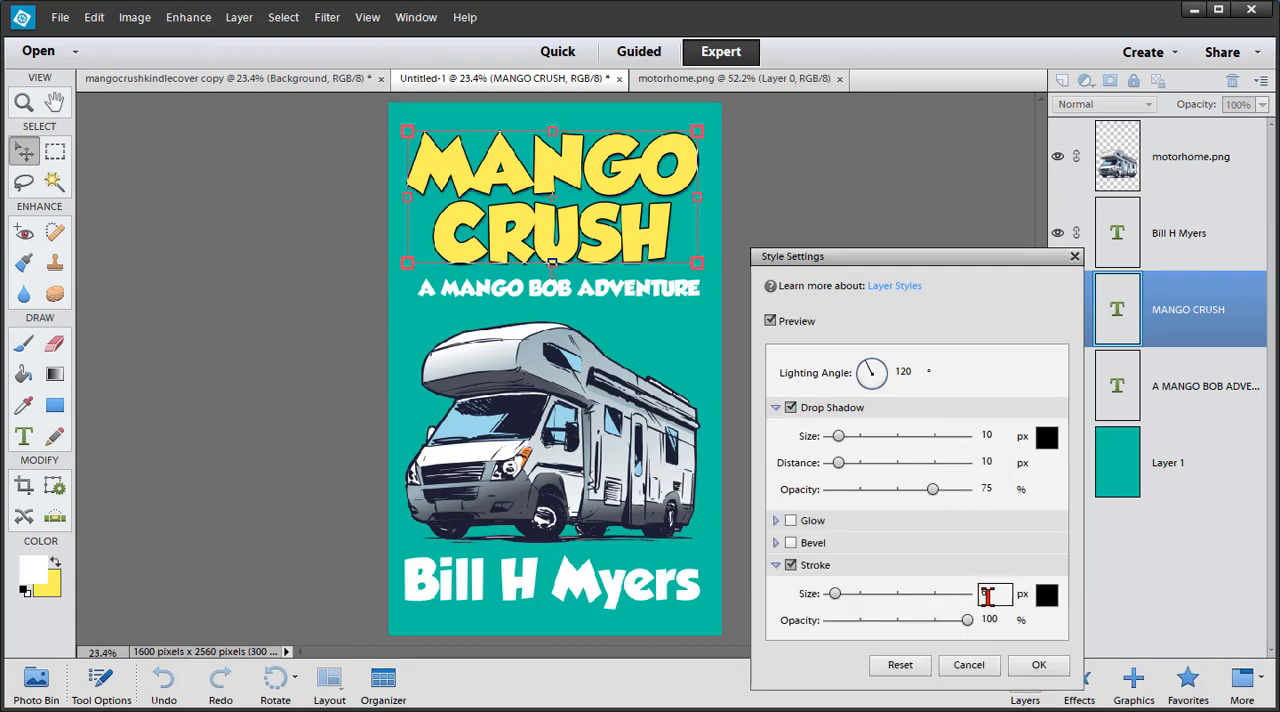
{"action": "left_click", "coordinate": [1037, 666]}
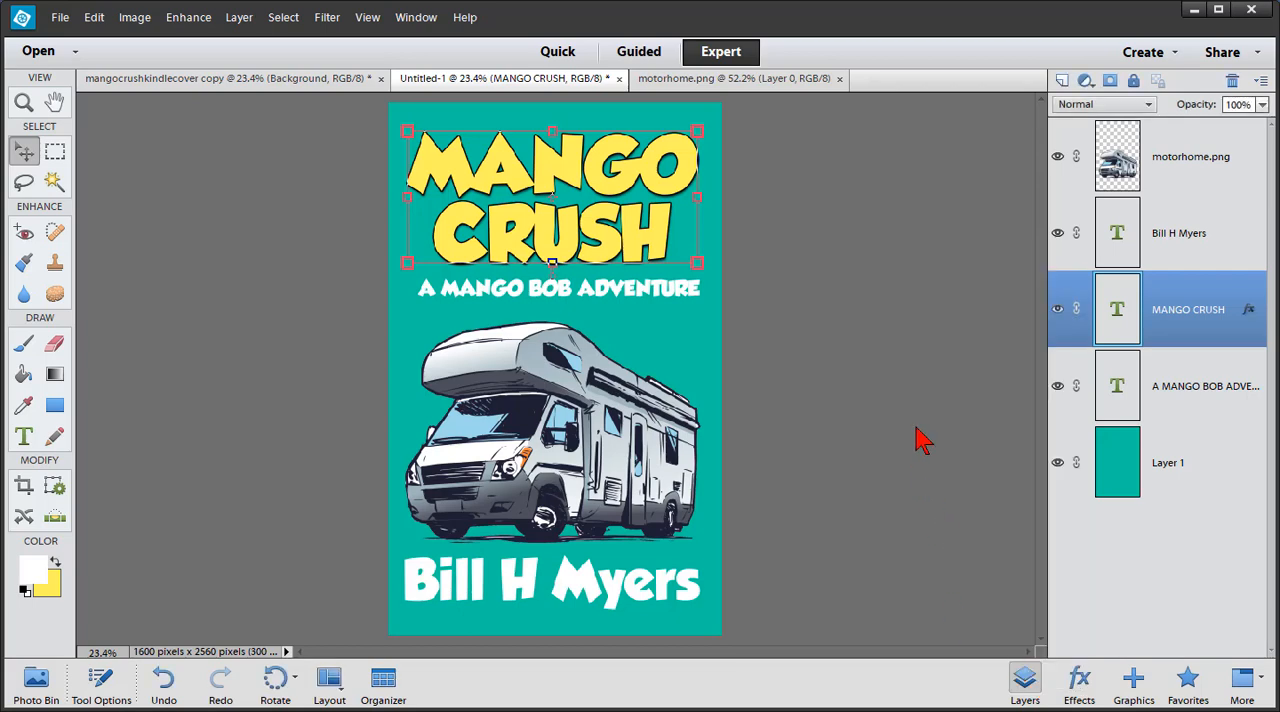